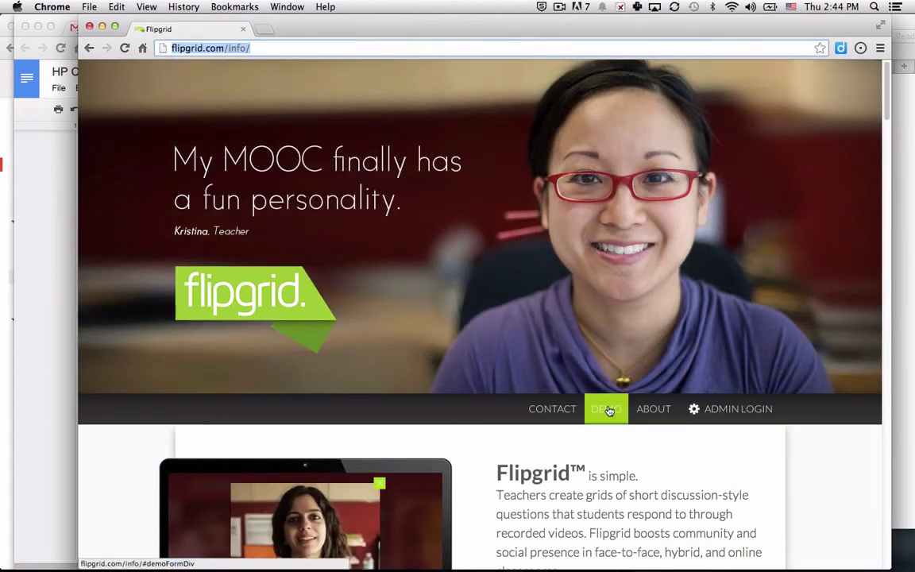
View the demo-account sign-up form, then dismiss it to return to the flipgrid.com/info homepage.
click(607, 409)
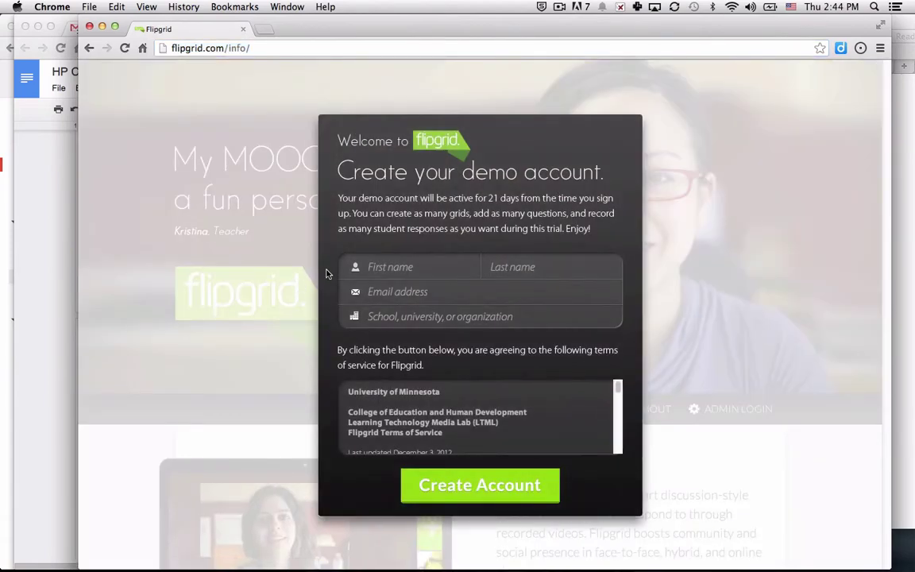
click(170, 48)
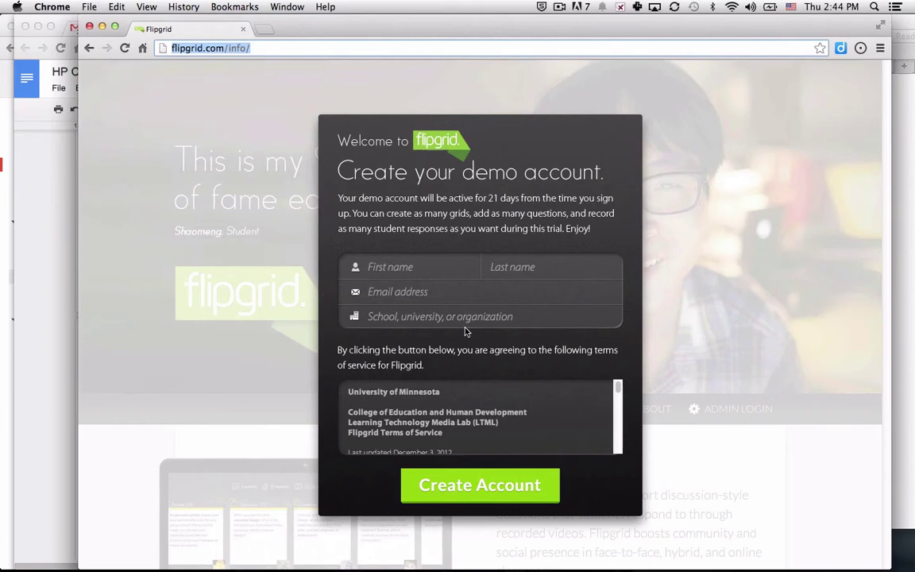
click(699, 398)
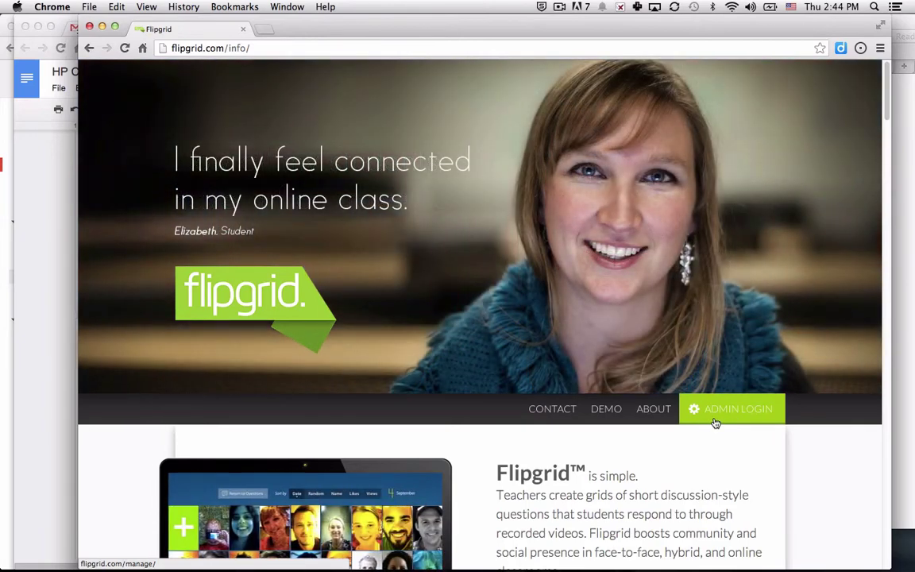
Log in on the administration login page with the saved account e-mail and password.
click(715, 422)
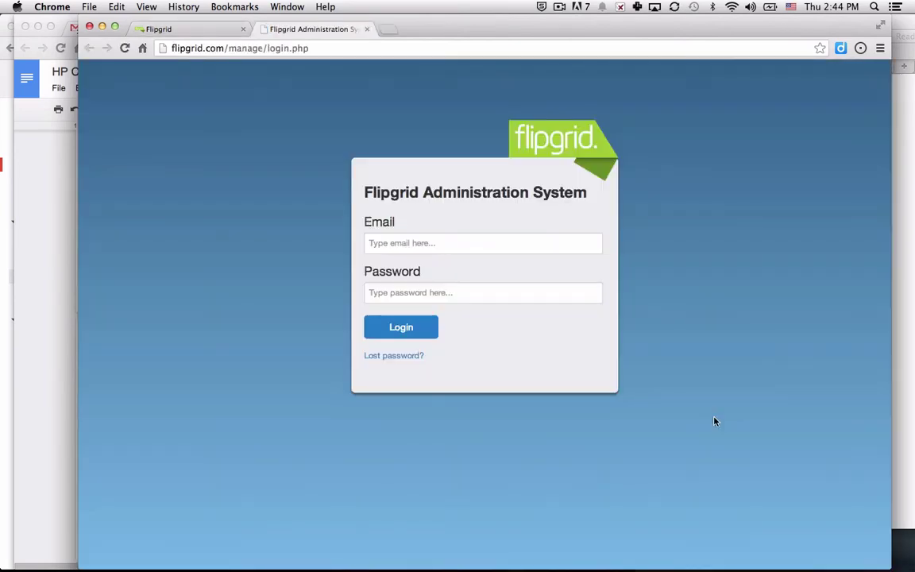
click(472, 243)
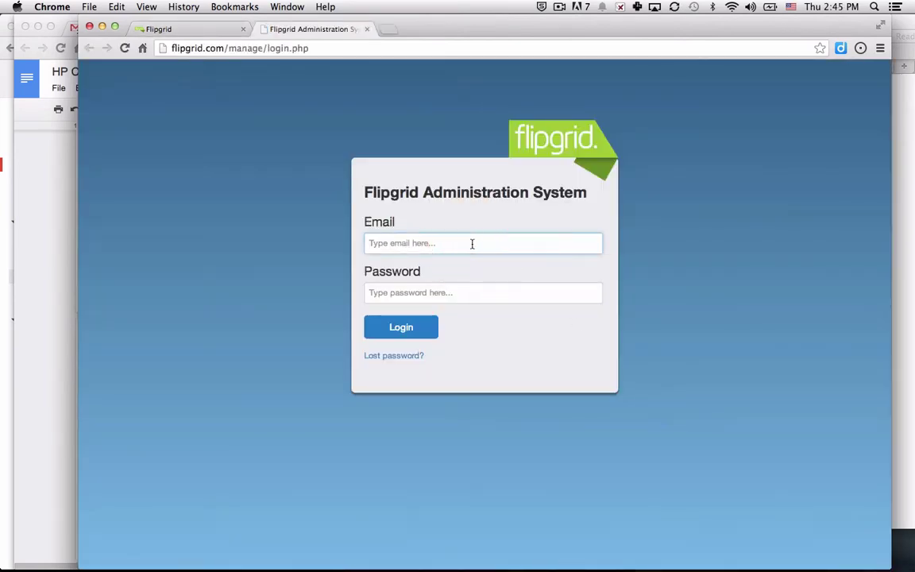
key(super+v)
key(Tab)
text(******)
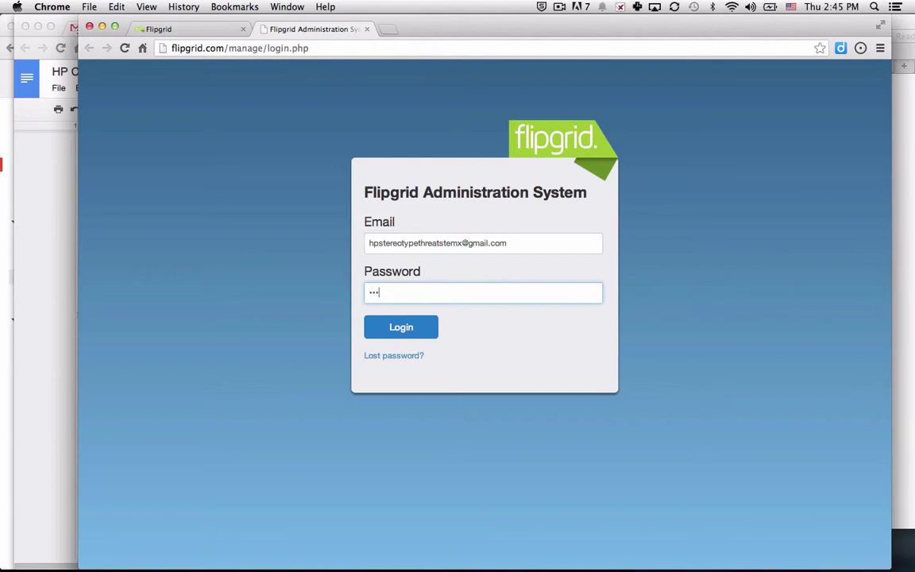
text(****)
click(392, 335)
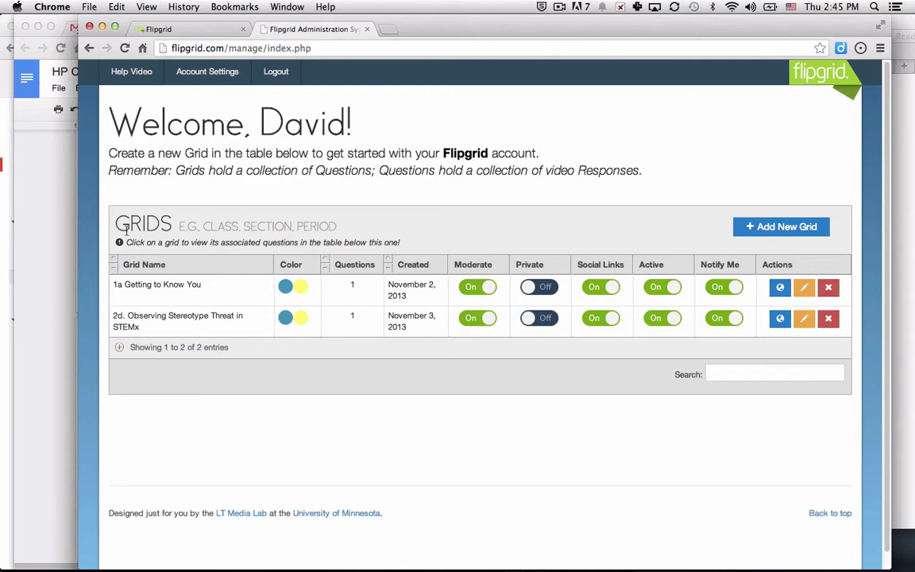
drag(105, 202, 352, 216)
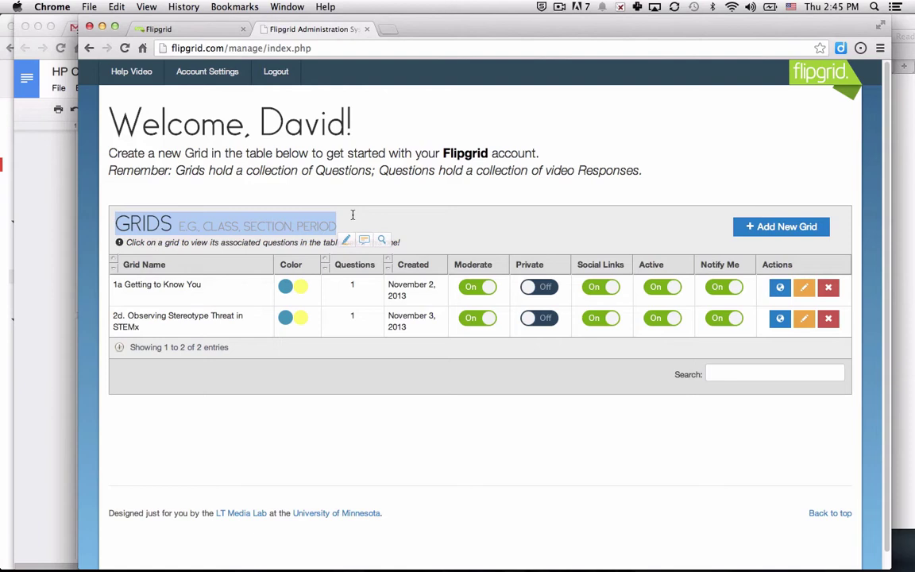
Fill the new-grid form with name 'Where are you from?', no password, and moderation off.
click(764, 231)
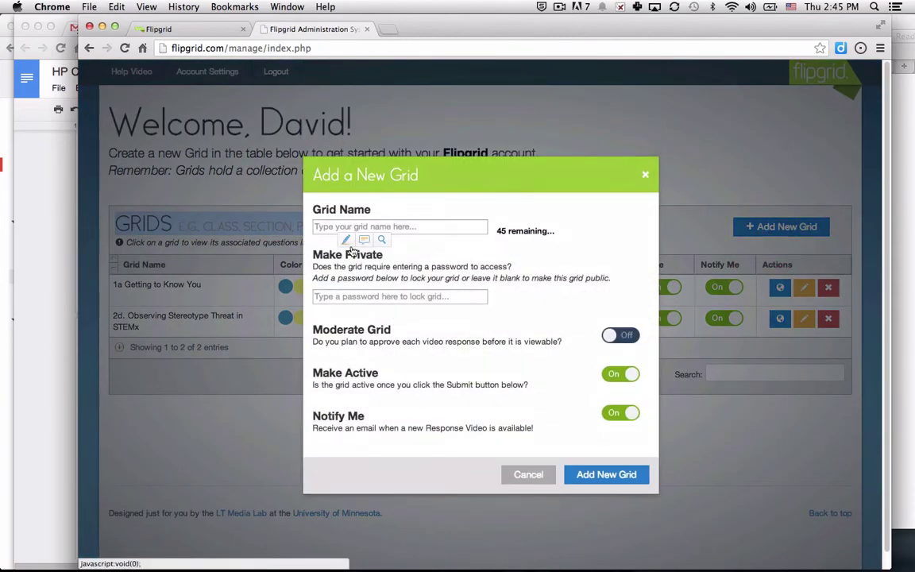
click(342, 228)
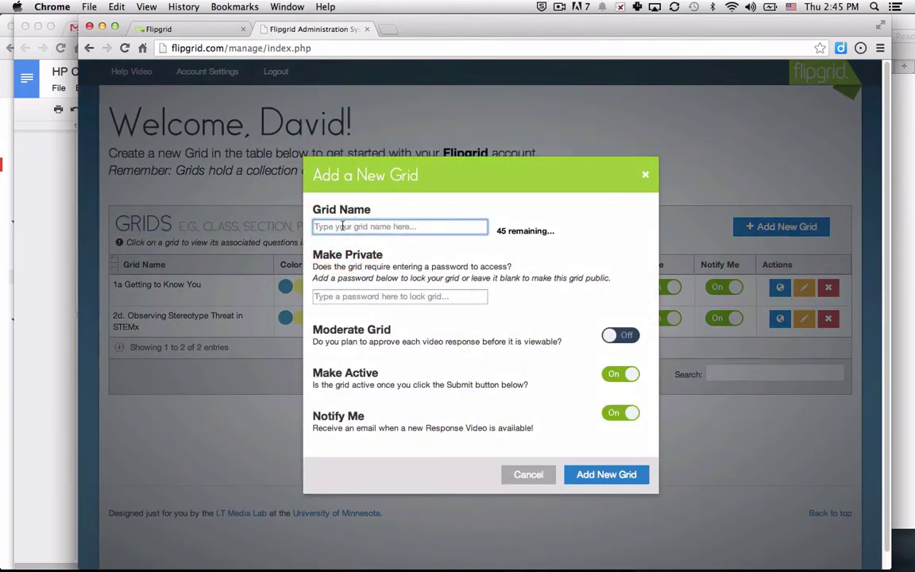
text(Wher)
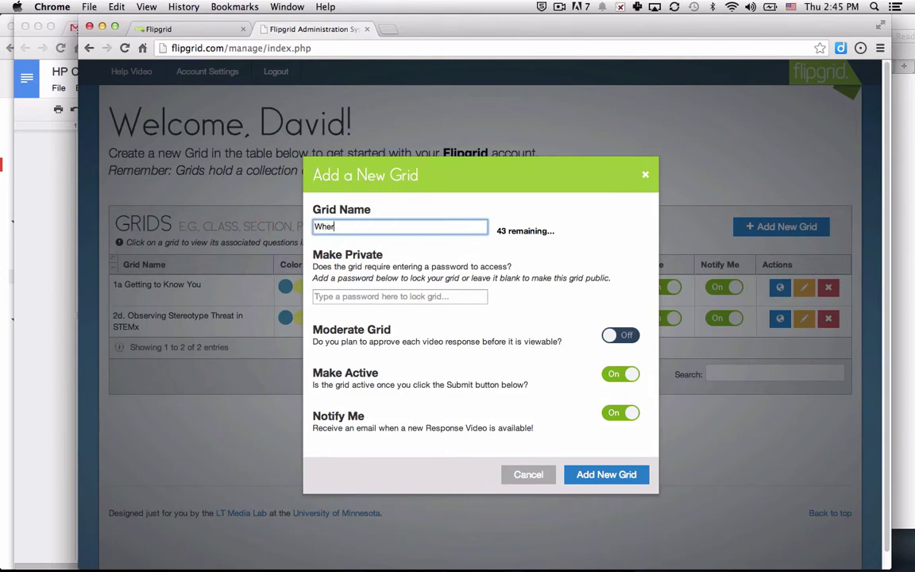
text(e are you from?)
click(364, 297)
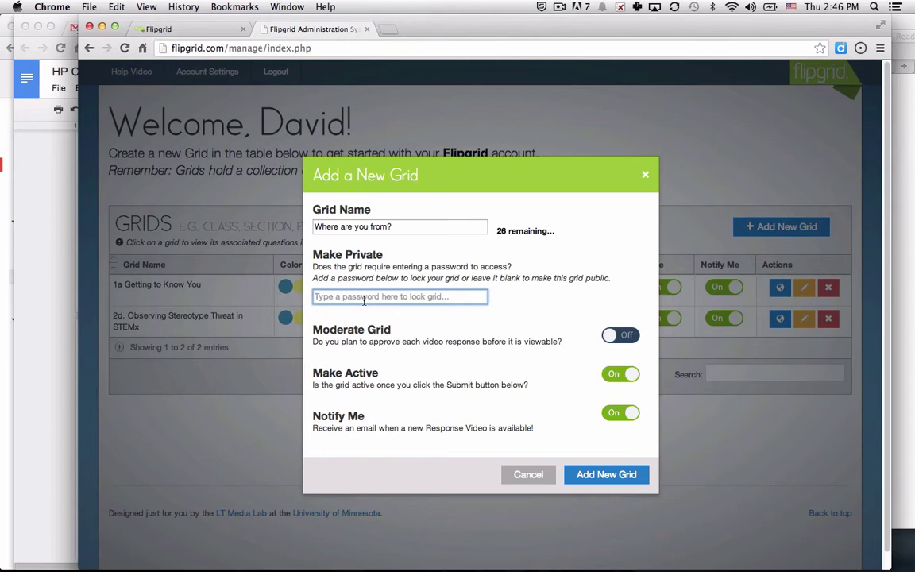
click(632, 334)
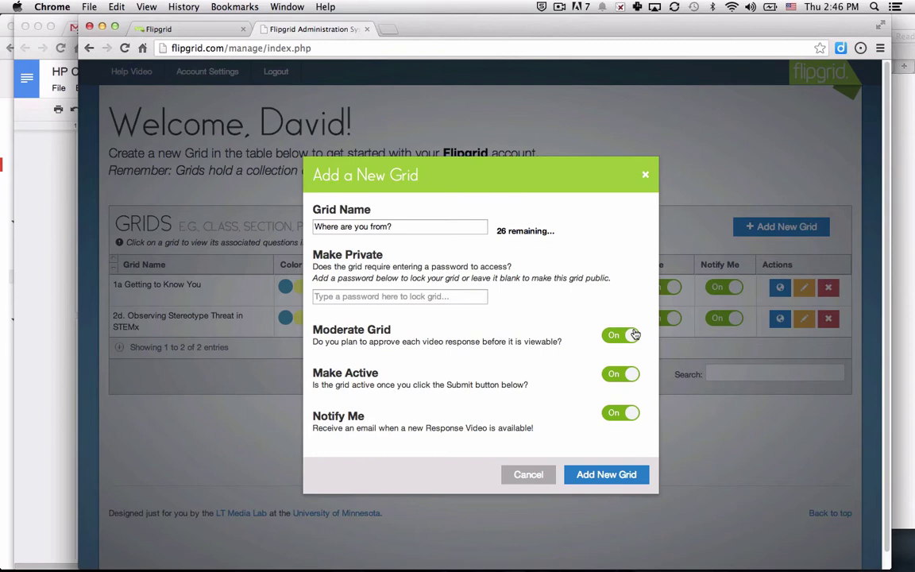
click(633, 335)
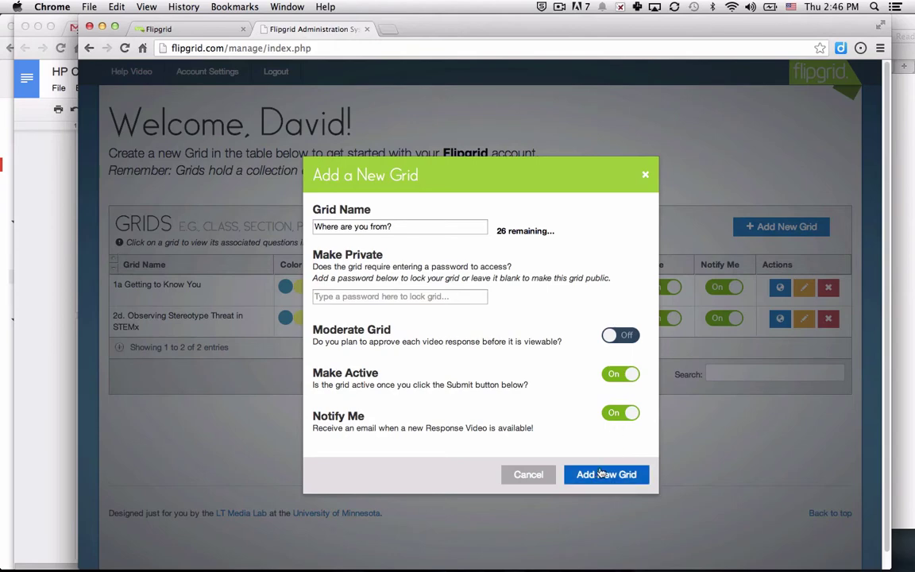
Submit the 'Where are you from?' grid and close the grid-added confirmation.
click(601, 472)
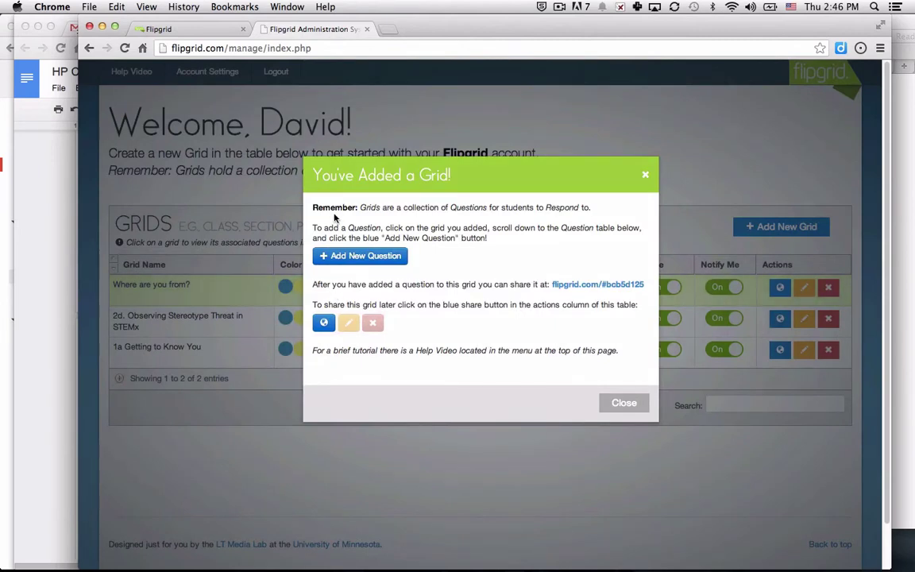
drag(360, 206, 611, 205)
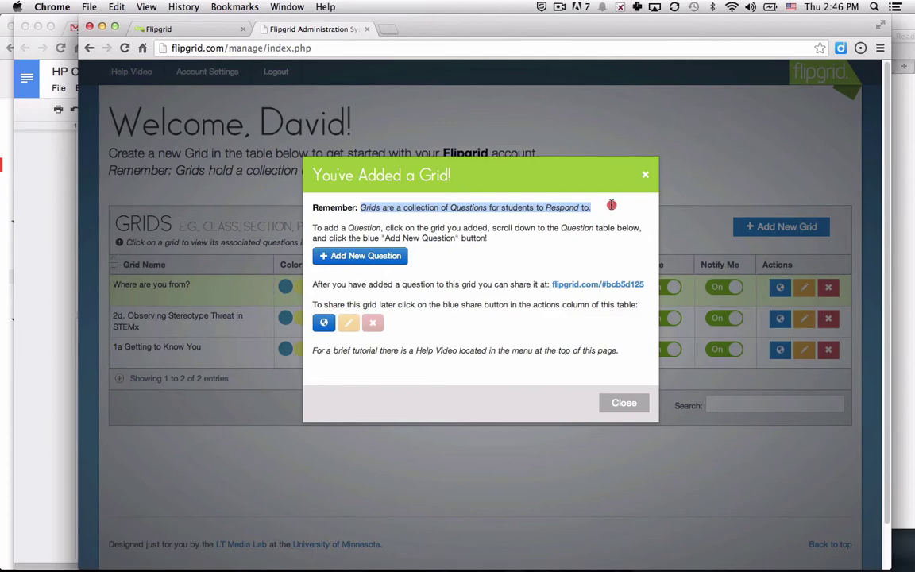
drag(611, 204, 611, 205)
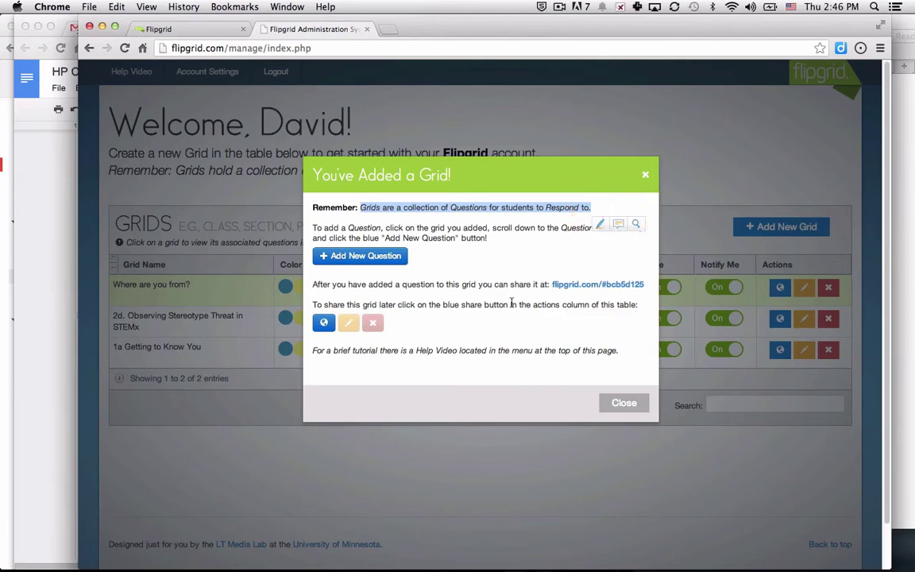
click(610, 405)
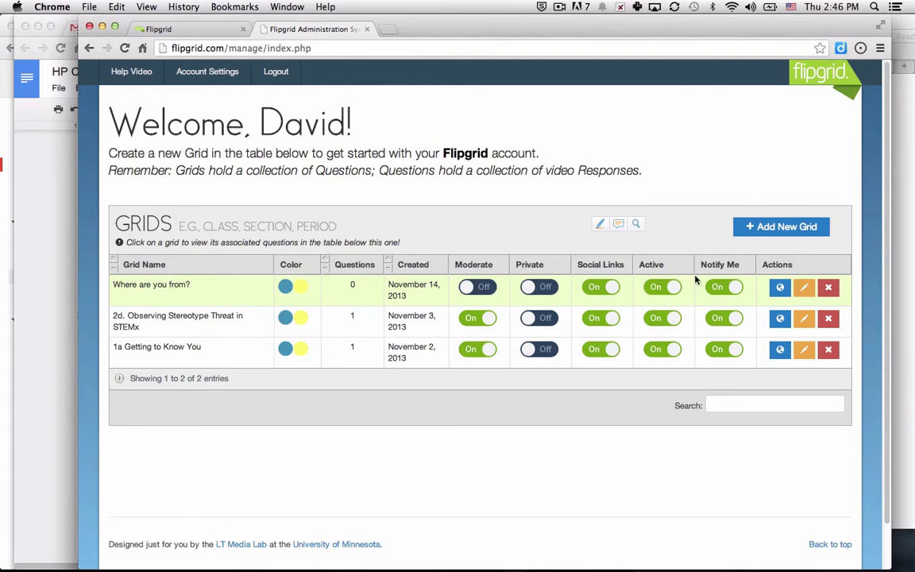
Open the questions section of the 'Where are you from?' grid.
click(223, 295)
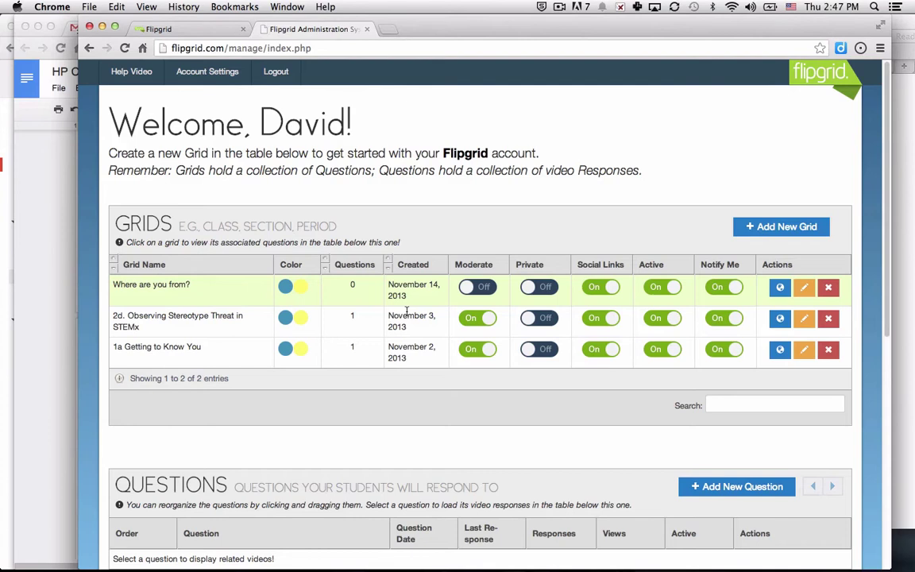
click(200, 296)
drag(266, 468, 347, 504)
click(358, 447)
scroll(353, 447, down, 5)
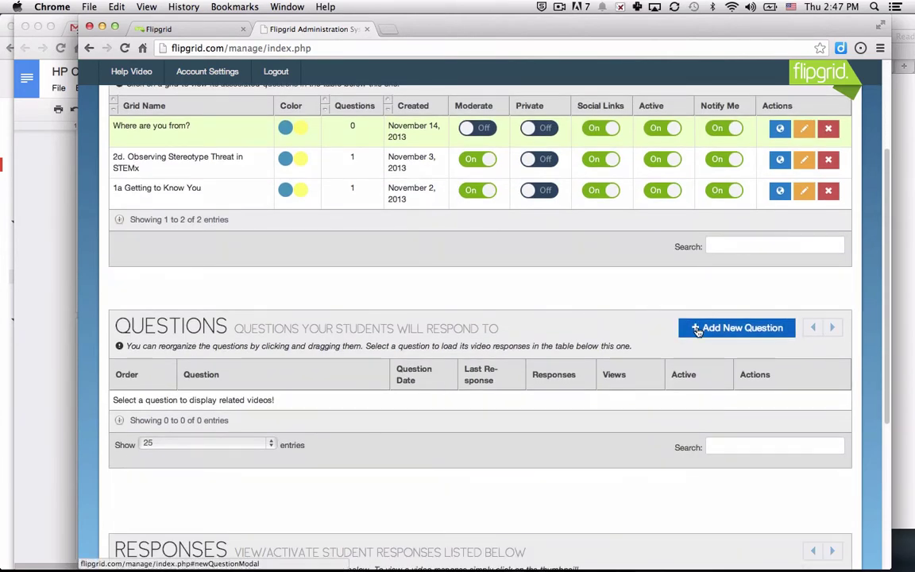
Add the active question 'Where were you born?', with 'born' left unformatted.
click(696, 329)
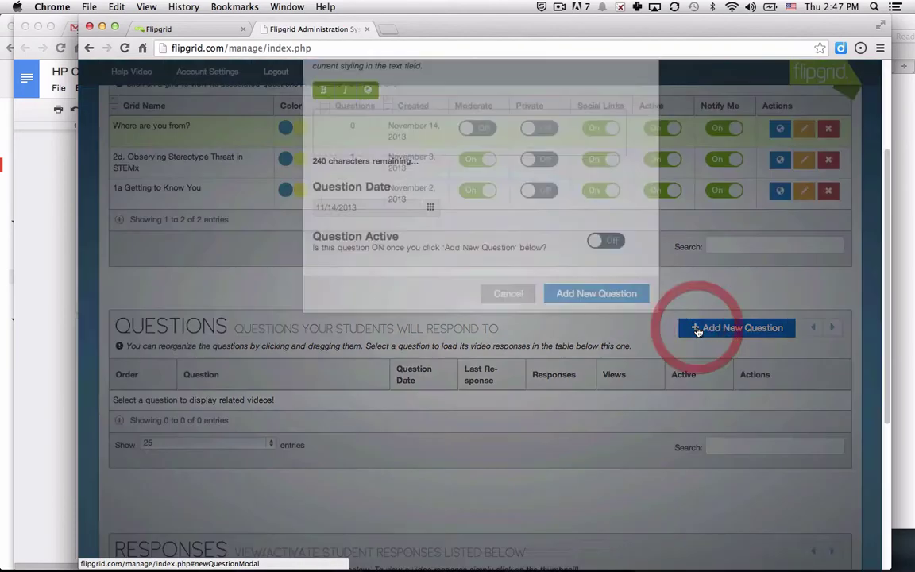
click(398, 306)
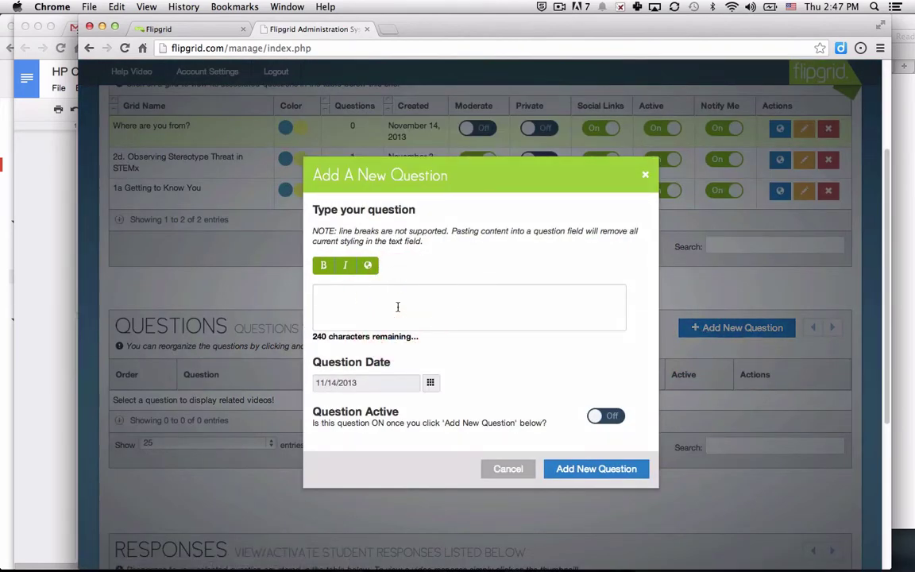
text(Where were you born?)
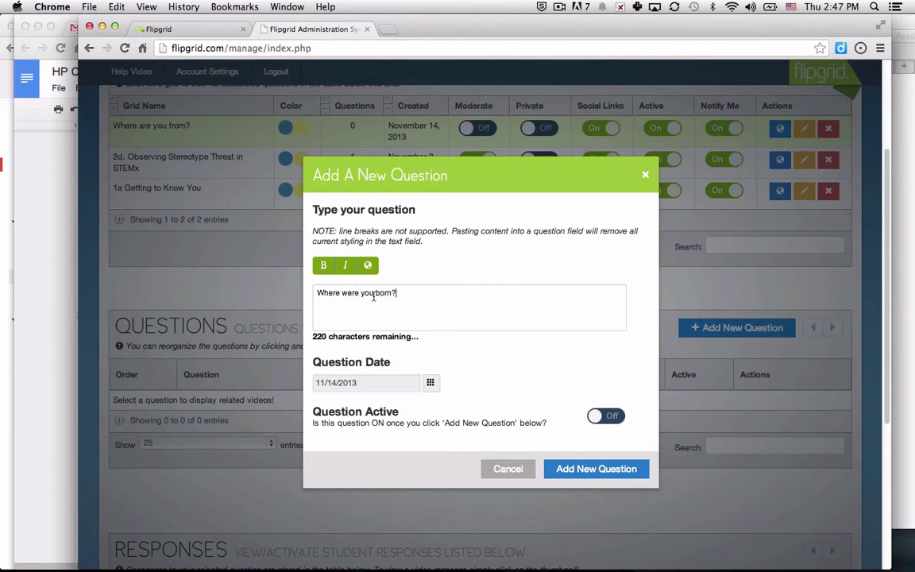
click(379, 293)
double_click(379, 293)
click(323, 265)
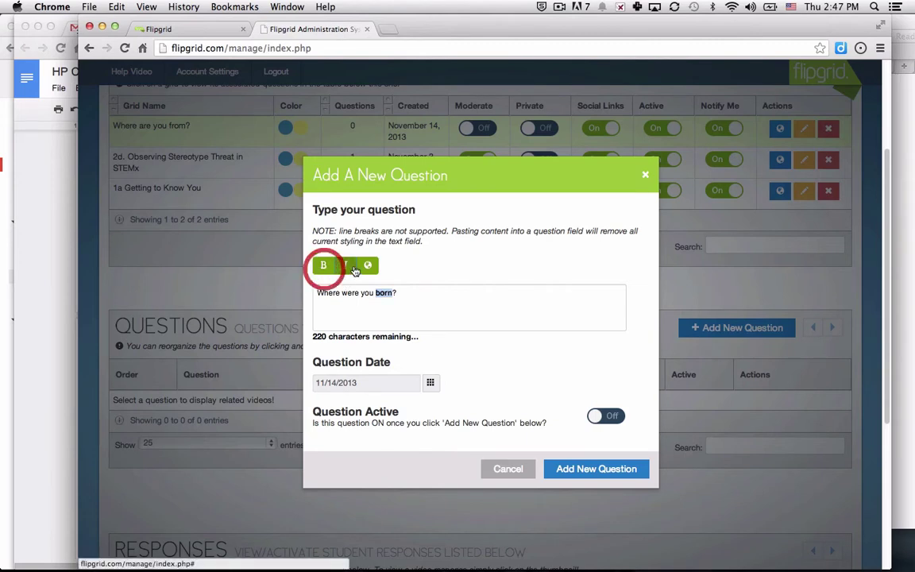
click(346, 269)
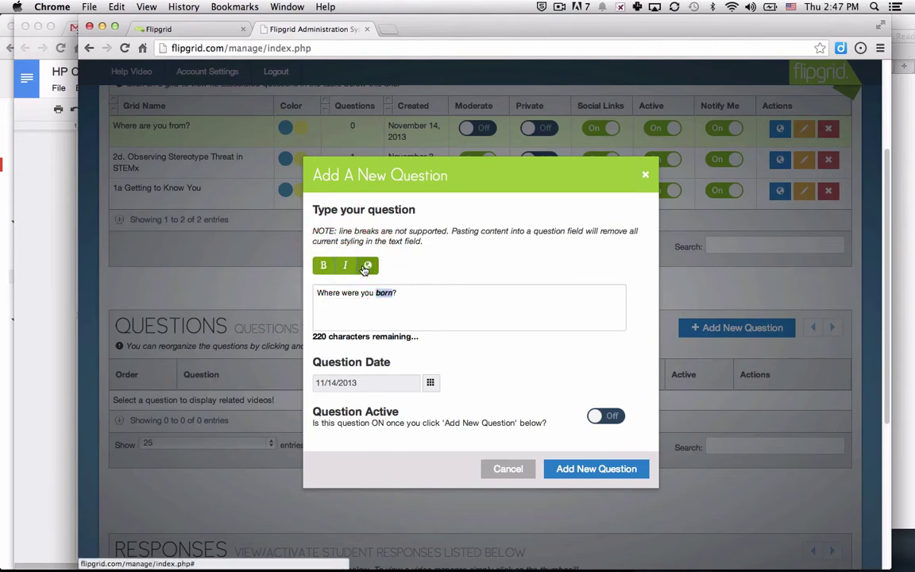
click(346, 265)
click(323, 265)
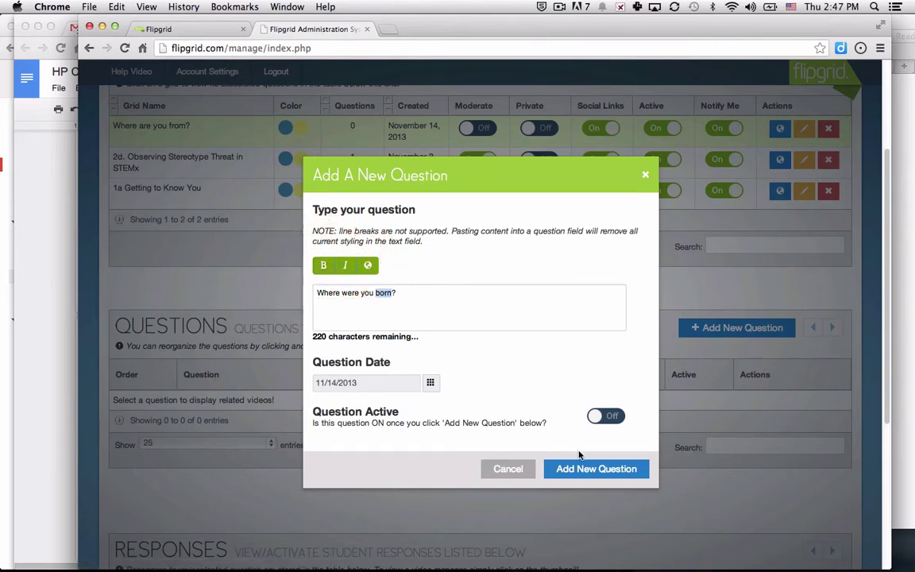
click(601, 418)
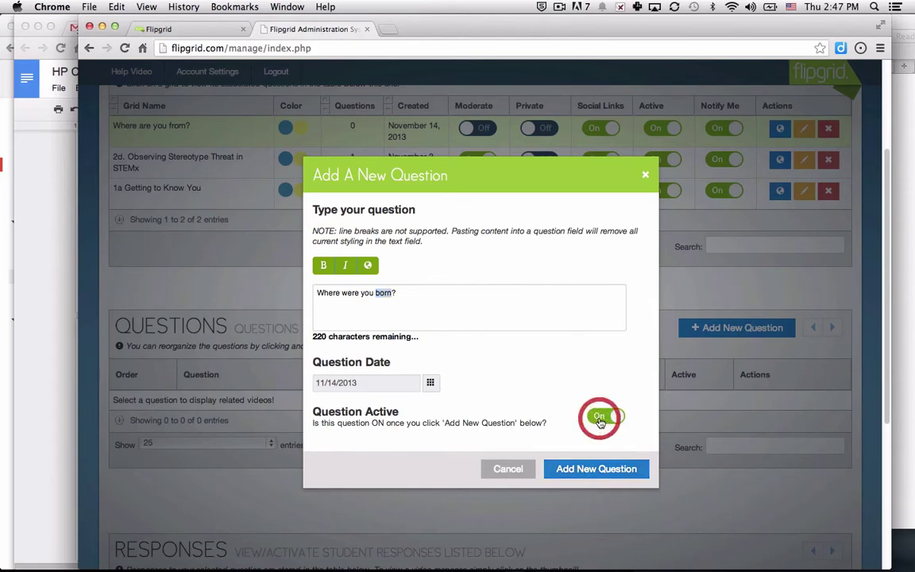
click(603, 470)
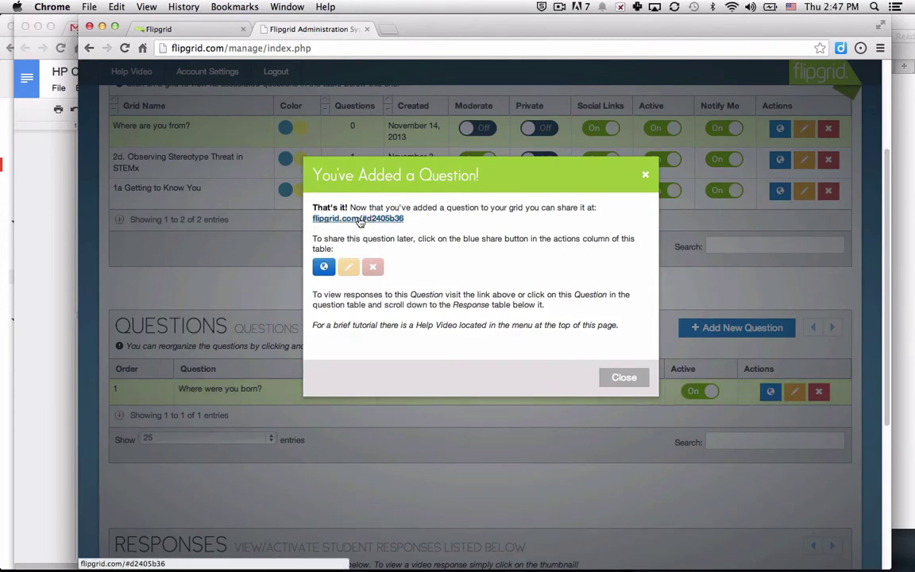
Add the active question 'Where would you like to live in ten years?' to the 'Where are you from?' grid.
click(606, 381)
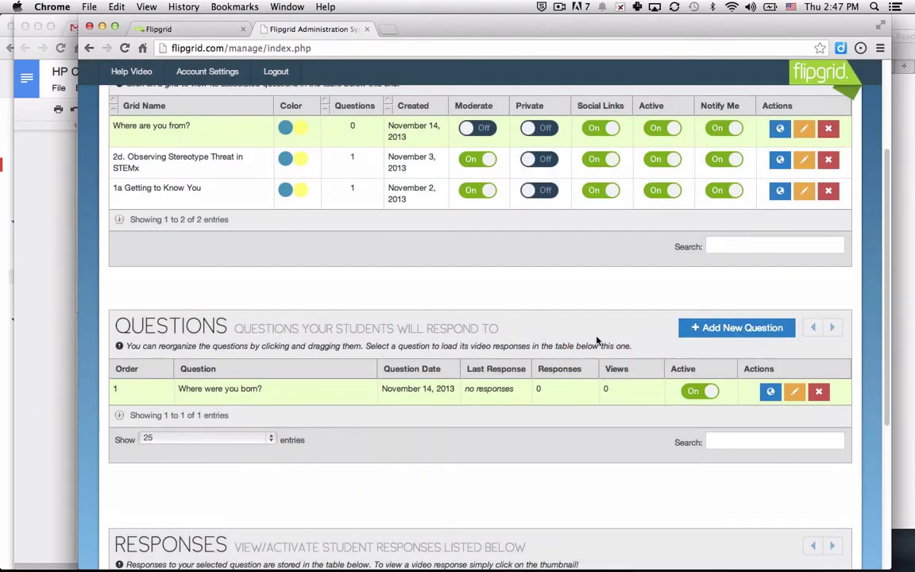
click(141, 118)
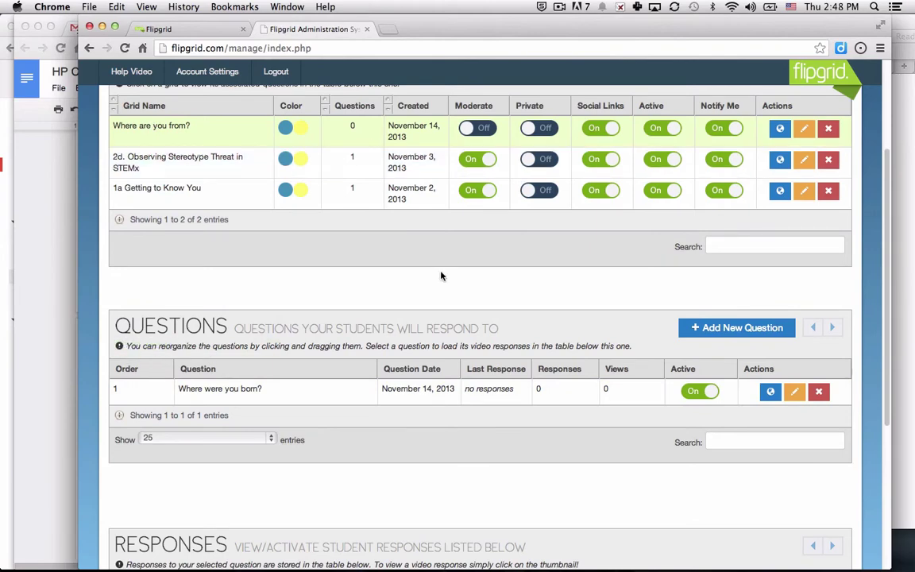
click(727, 330)
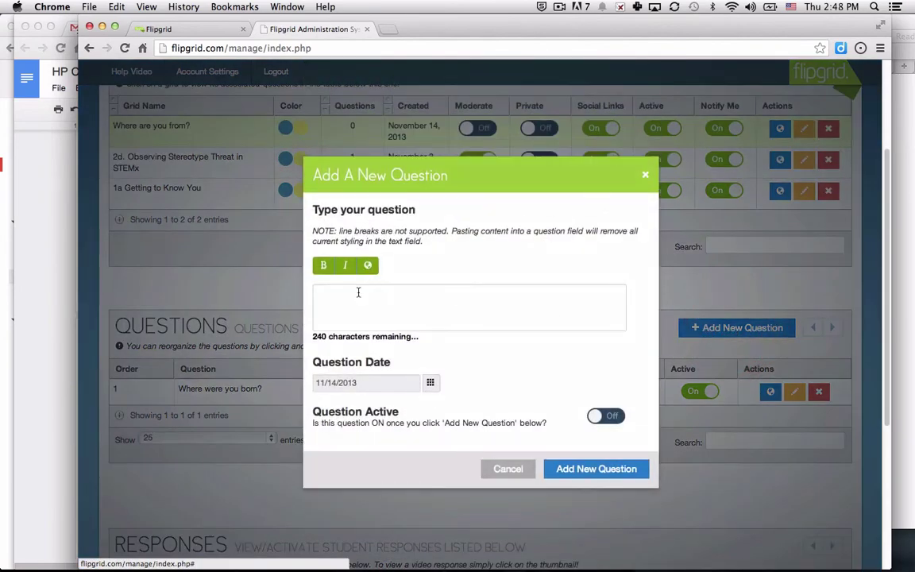
click(357, 294)
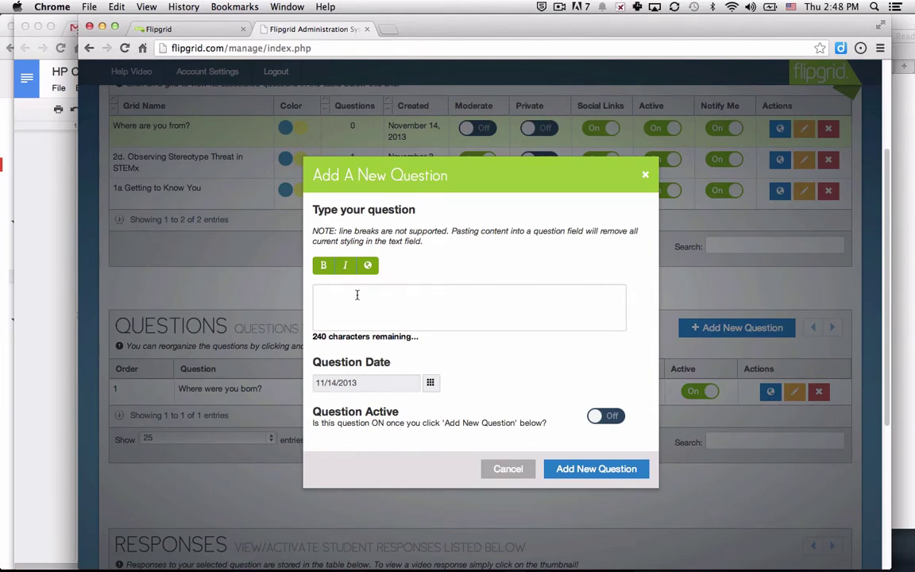
text(Where would you like to live in ten years?)
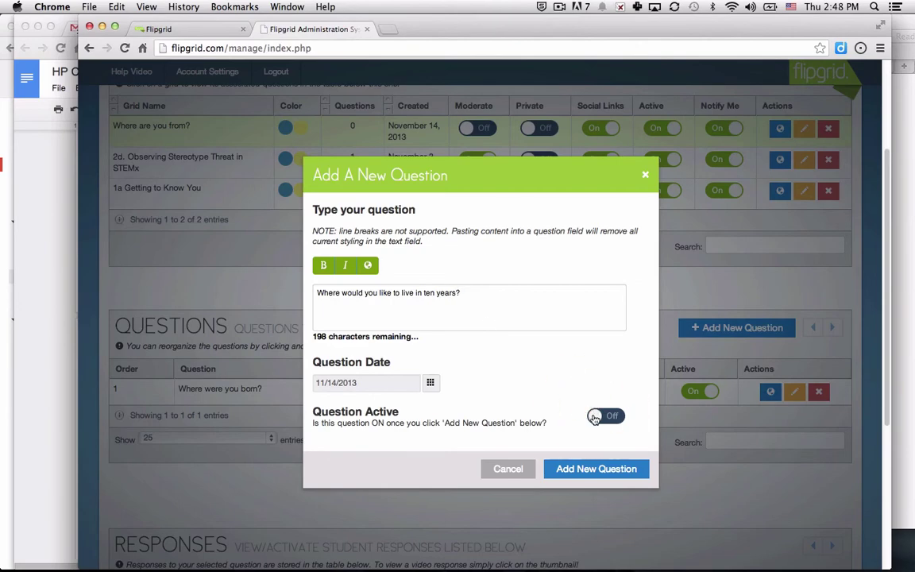
click(601, 414)
click(596, 470)
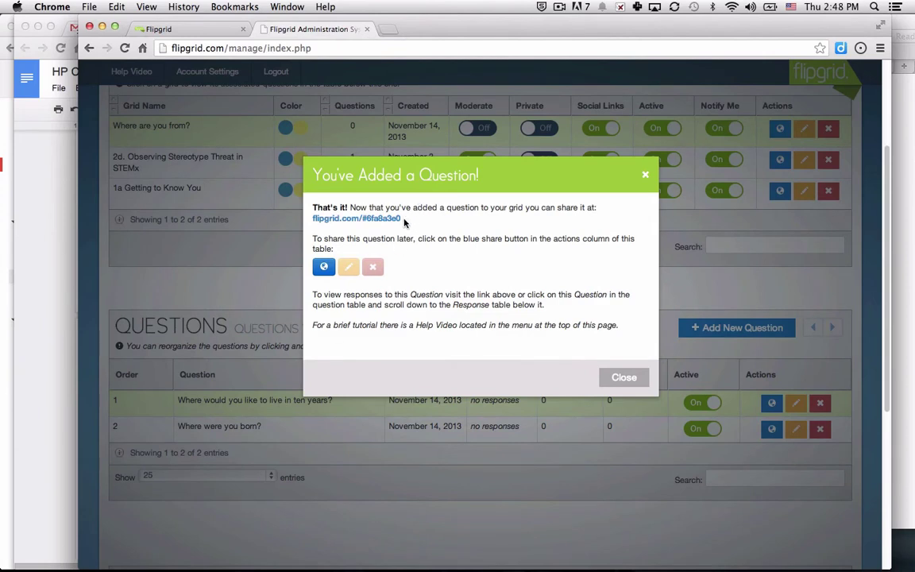
Copy the ten-years question's share link address and close the confirmation.
right_click(382, 222)
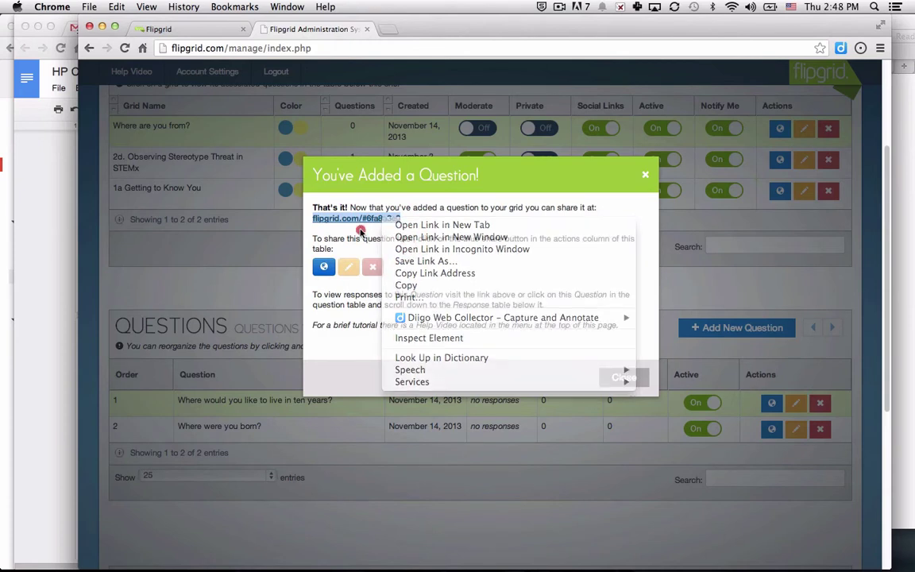
click(361, 220)
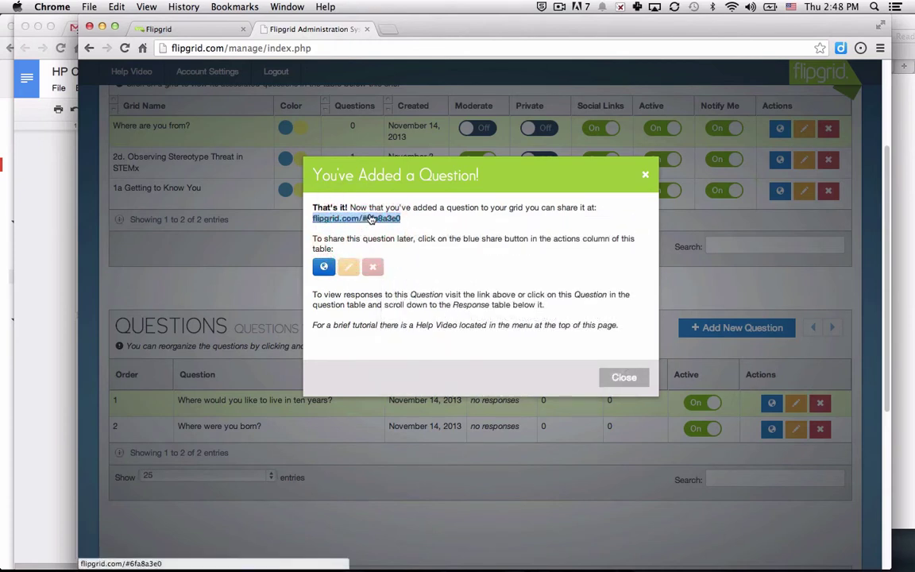
right_click(370, 219)
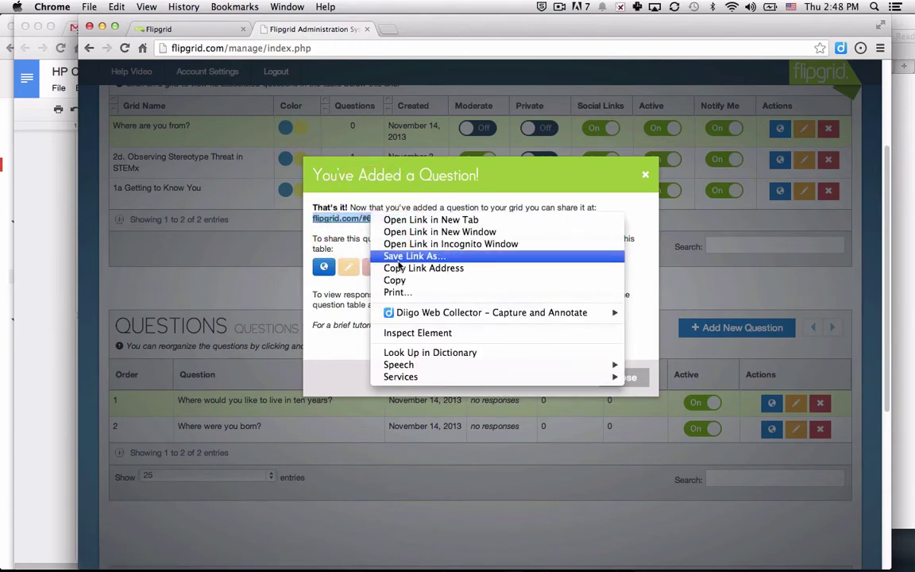
click(399, 270)
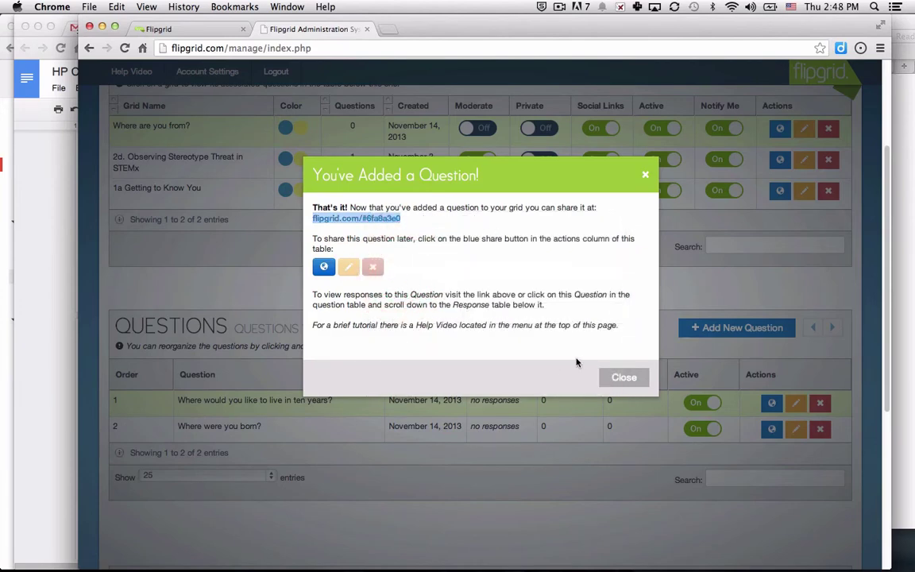
click(616, 378)
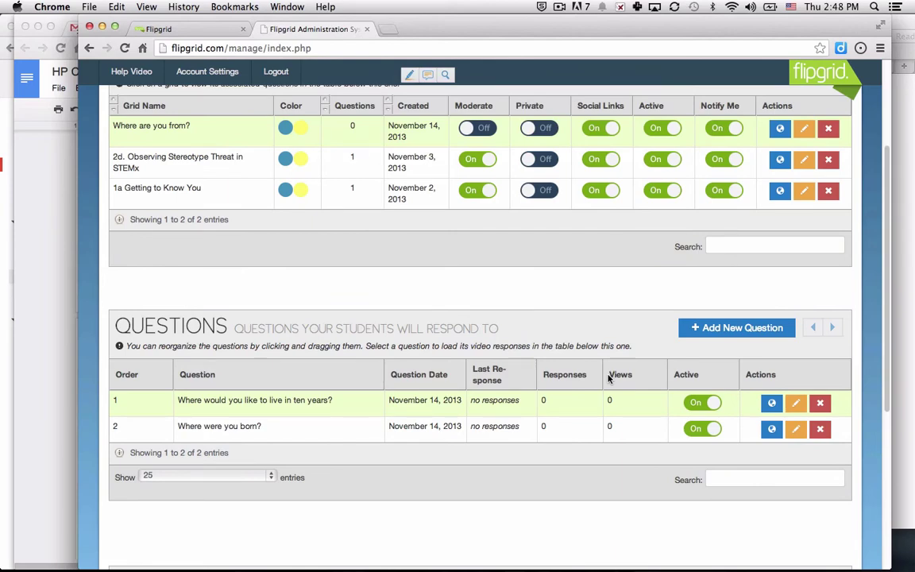
Open the copied share link in the other web browser.
key(super+Tab)
key(super+Tab)
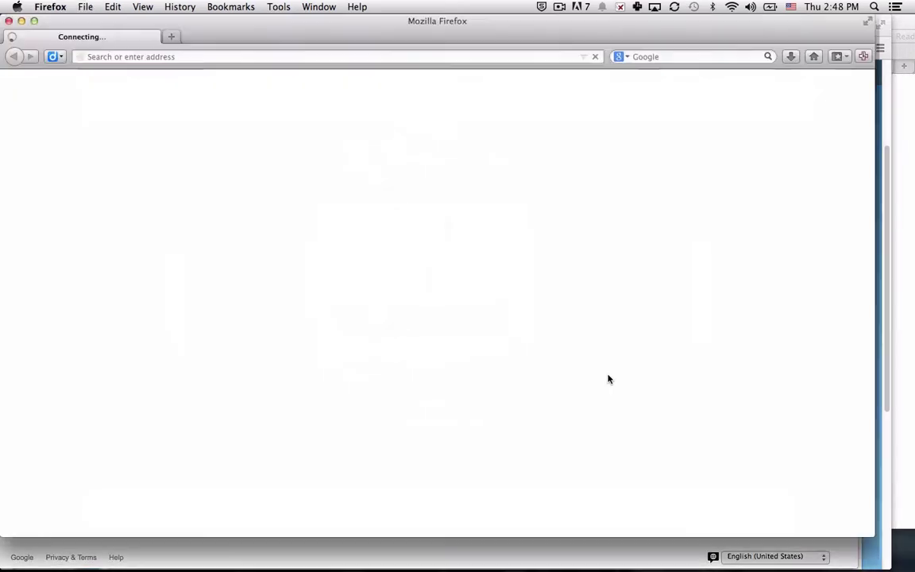
key(super+v)
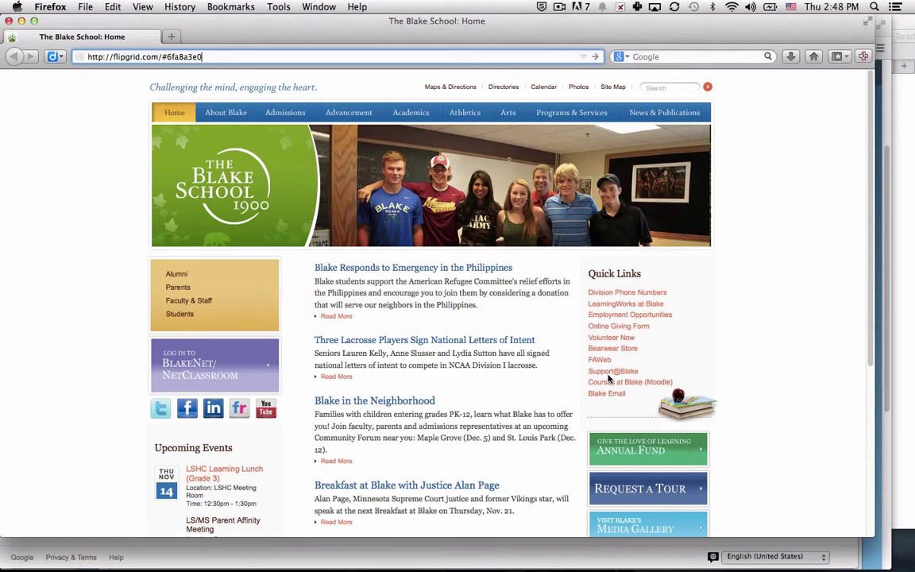
key(Return)
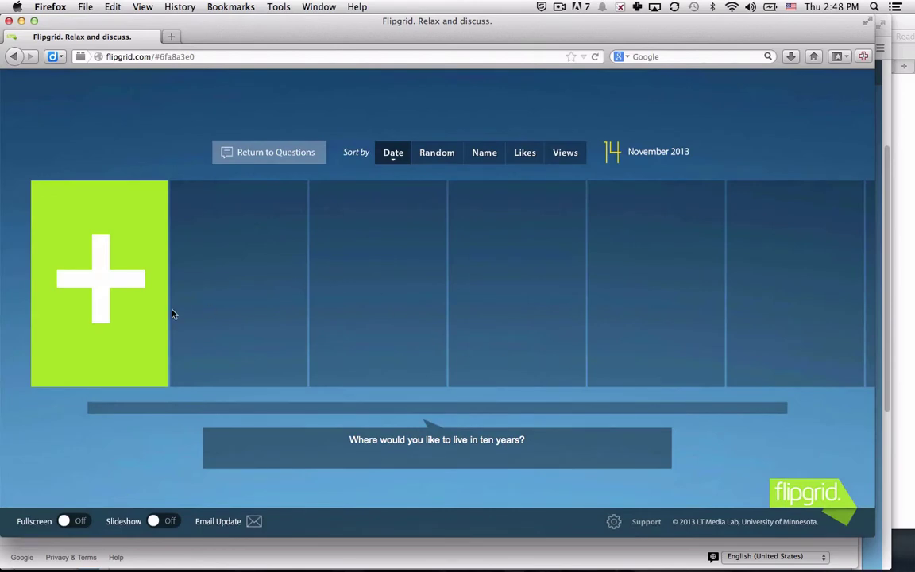
Record a new video response after accepting terms, allowing the camera and taking a thumbnail photo.
click(137, 306)
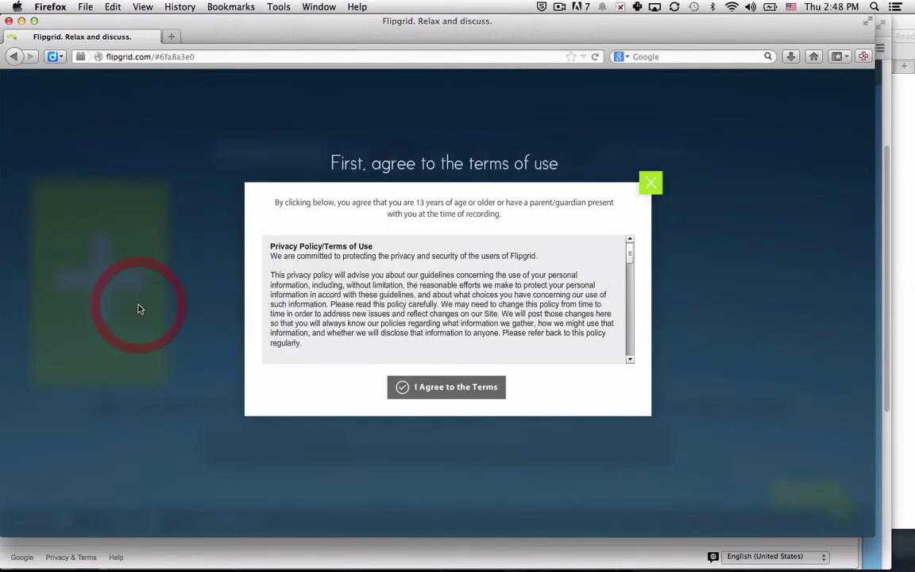
click(429, 388)
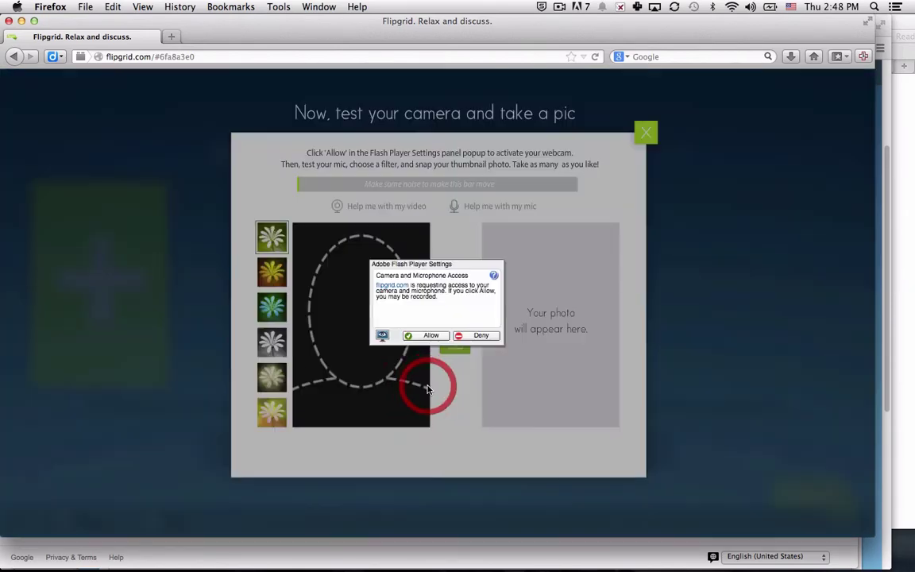
click(427, 337)
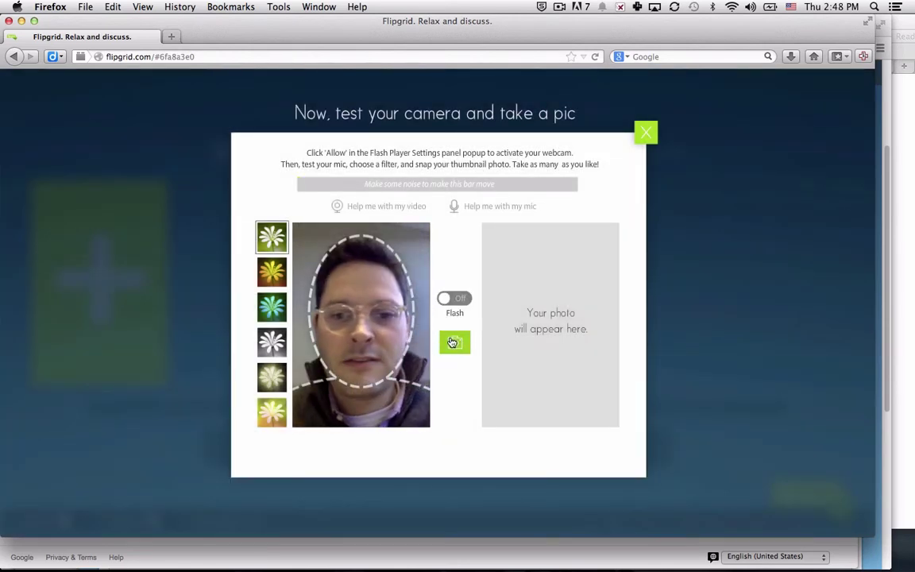
click(452, 342)
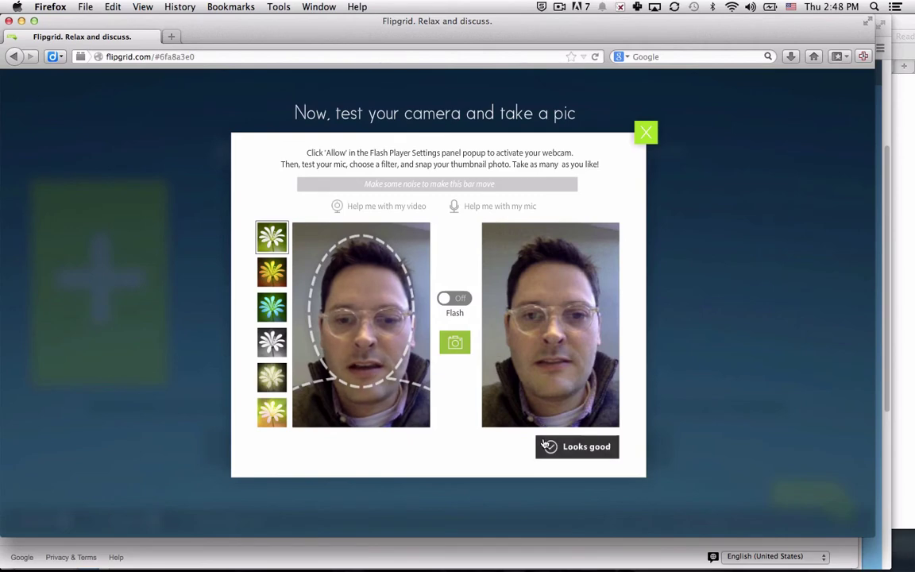
click(544, 443)
click(453, 435)
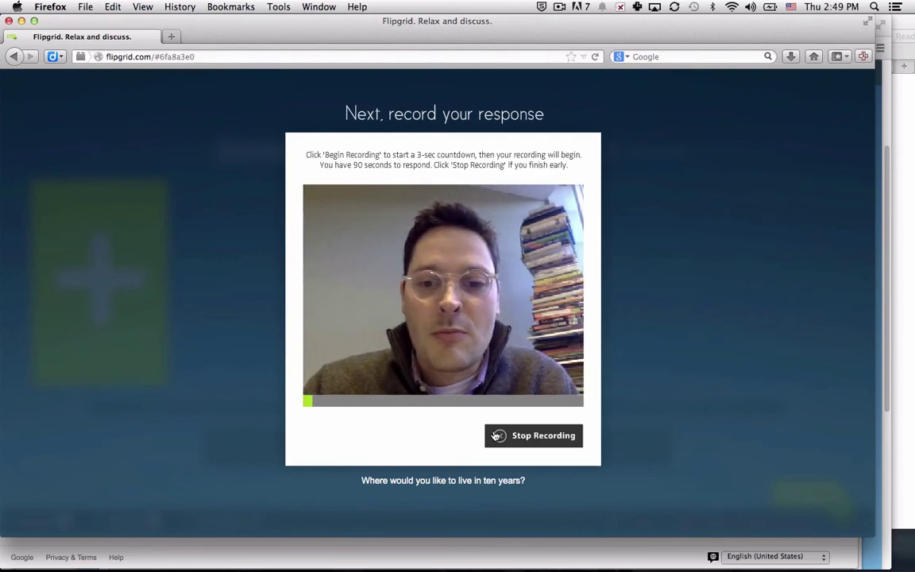
click(496, 436)
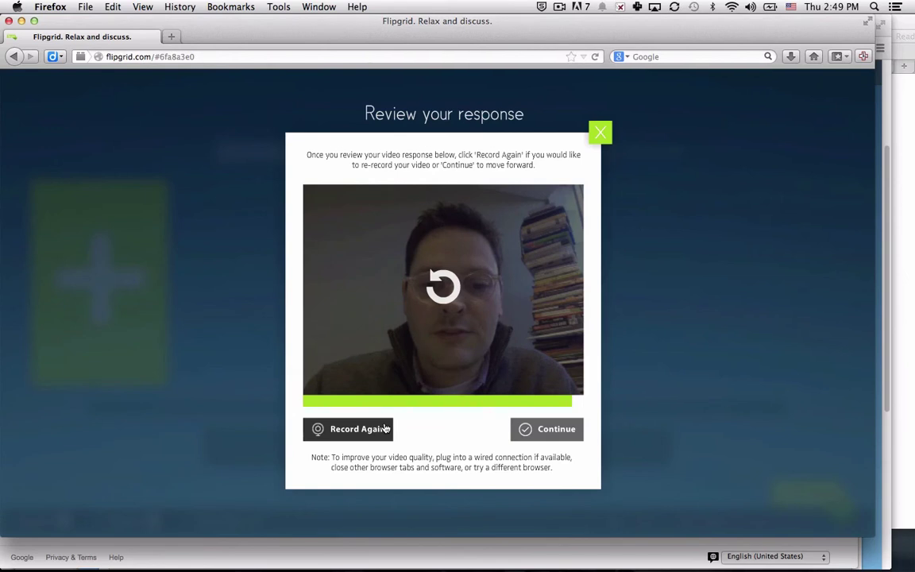
Discard the first take, record a new one and accept it.
click(384, 428)
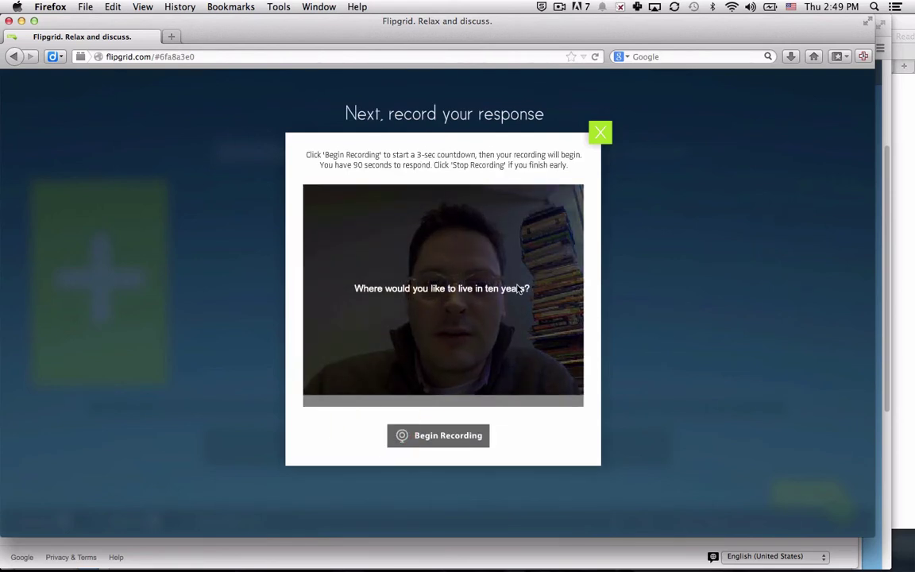
click(443, 436)
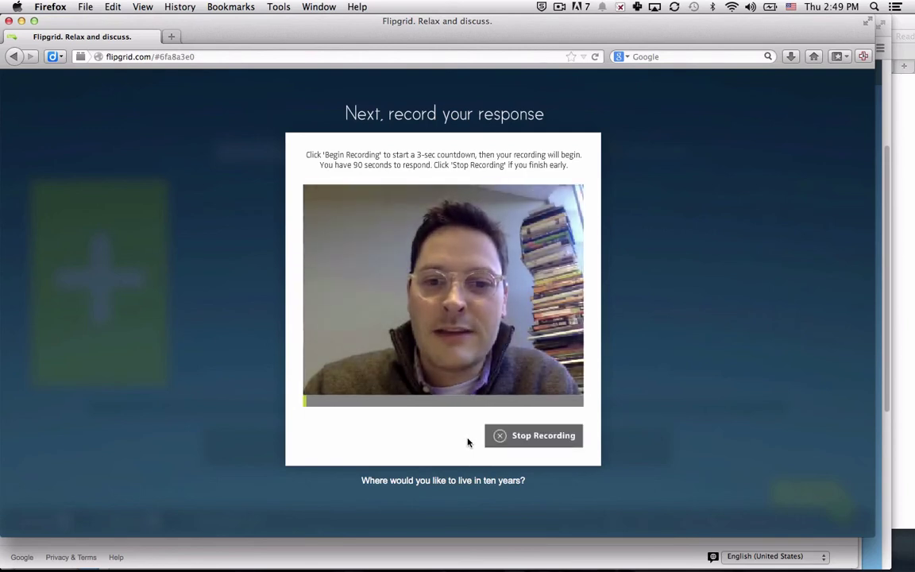
click(512, 439)
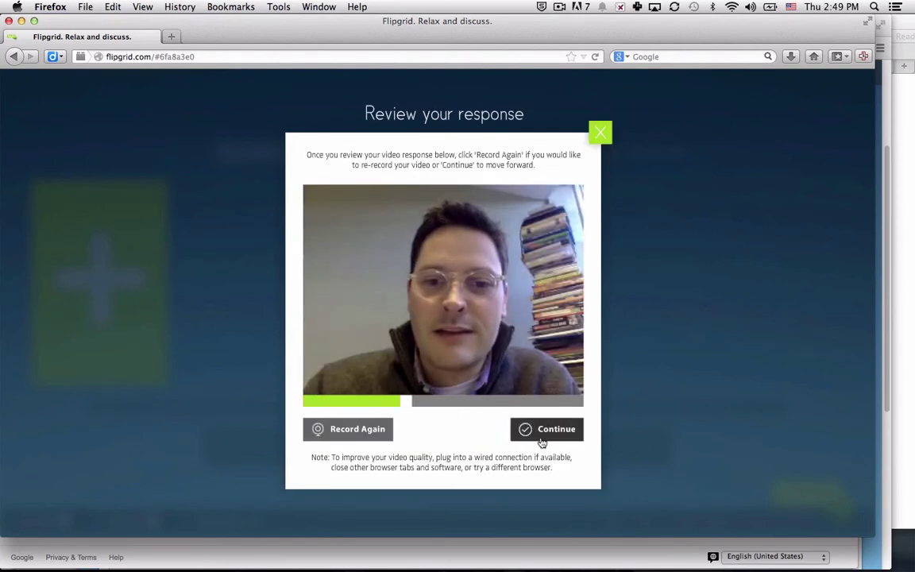
click(541, 437)
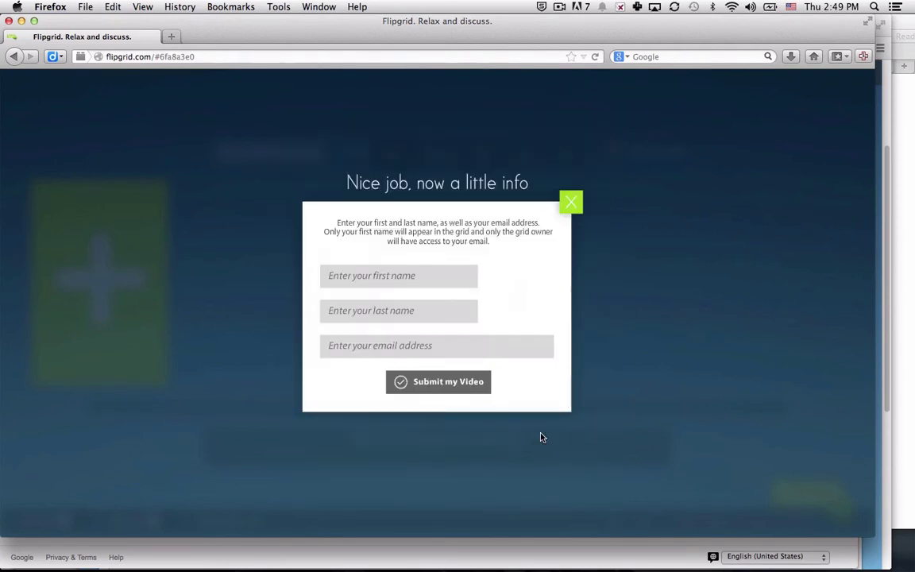
Enter the student's name and e-mail, submit the video, and return to the grid.
click(371, 275)
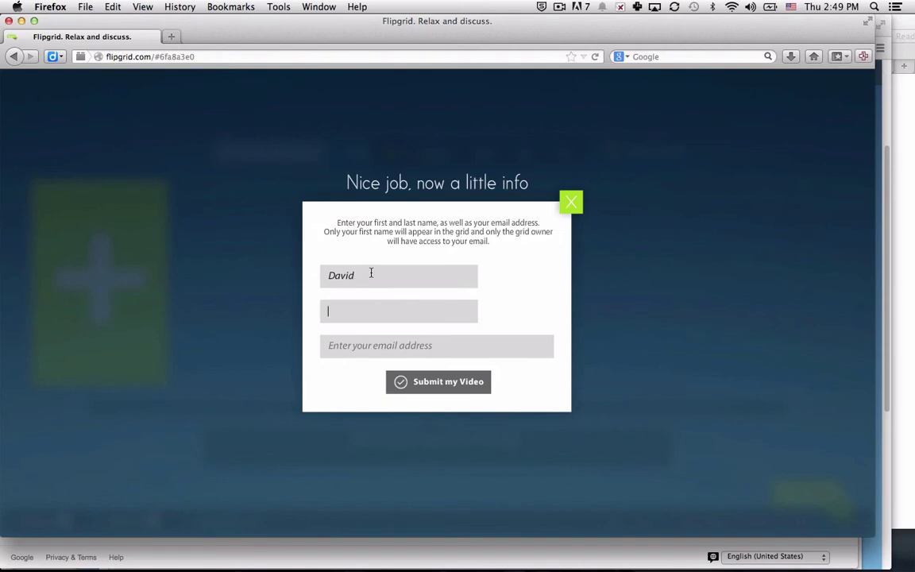
click(371, 274)
key(Tab)
text(d)
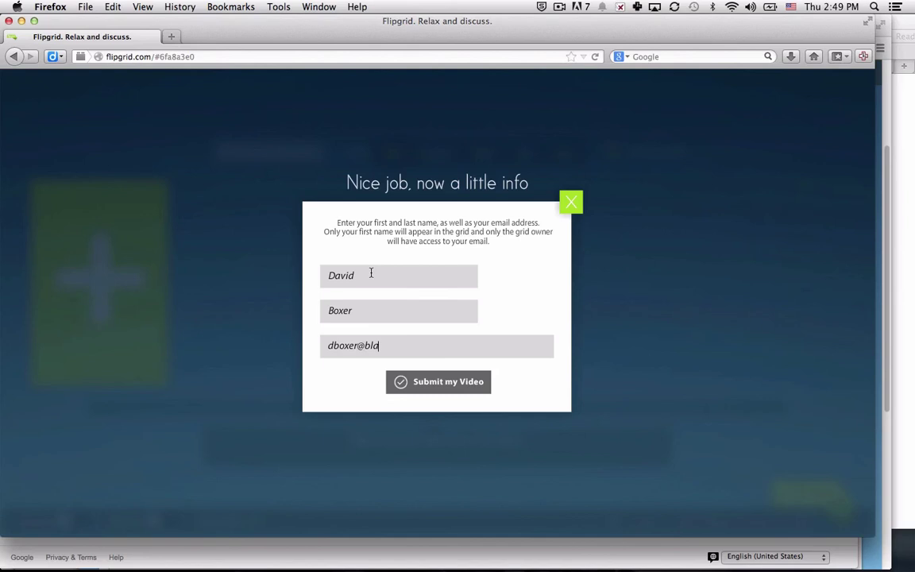
click(402, 382)
click(434, 321)
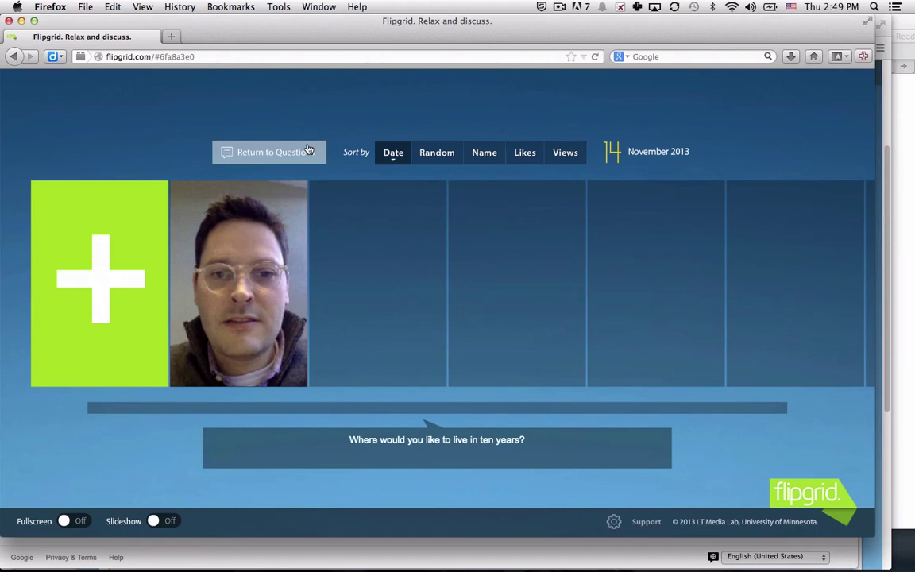
Open 'Where were you born?' and record a video response with a thumbnail photo.
click(224, 156)
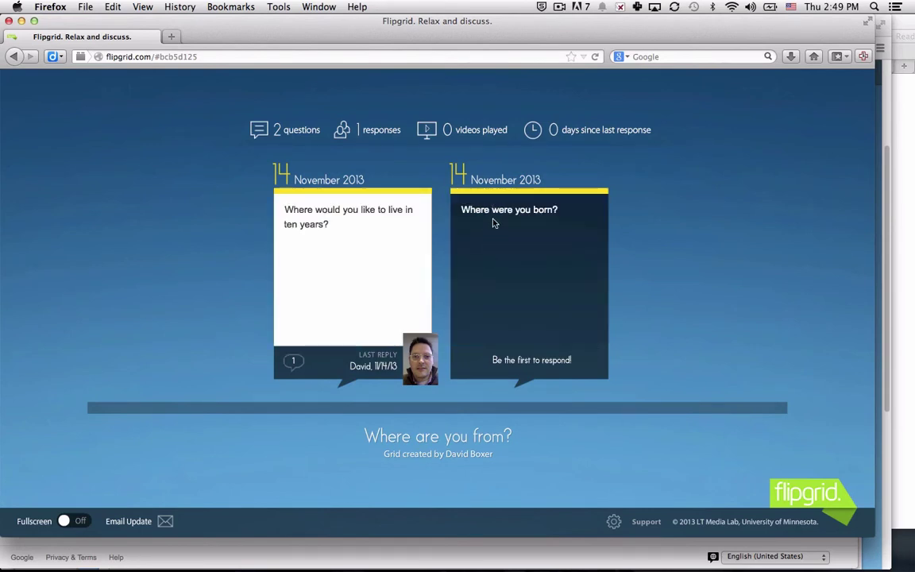
click(492, 222)
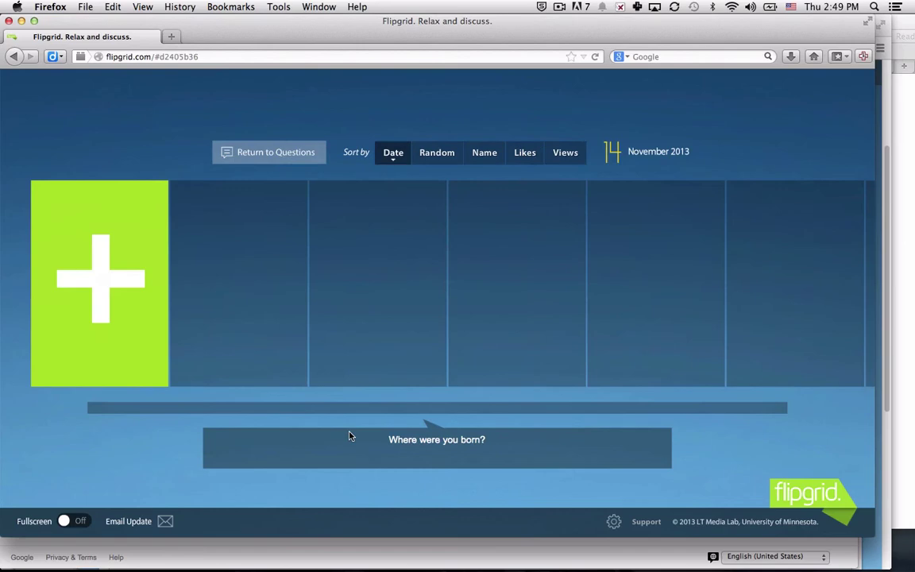
click(111, 261)
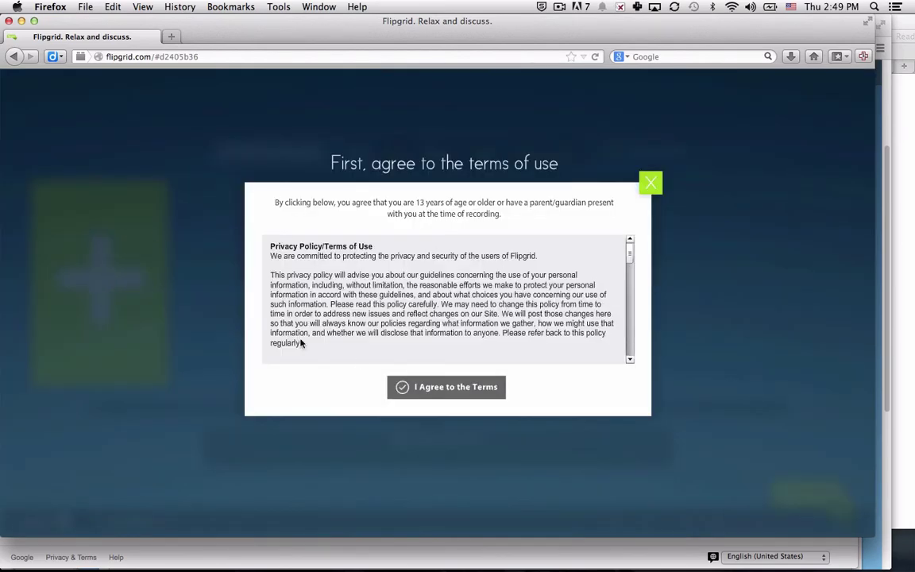
click(414, 387)
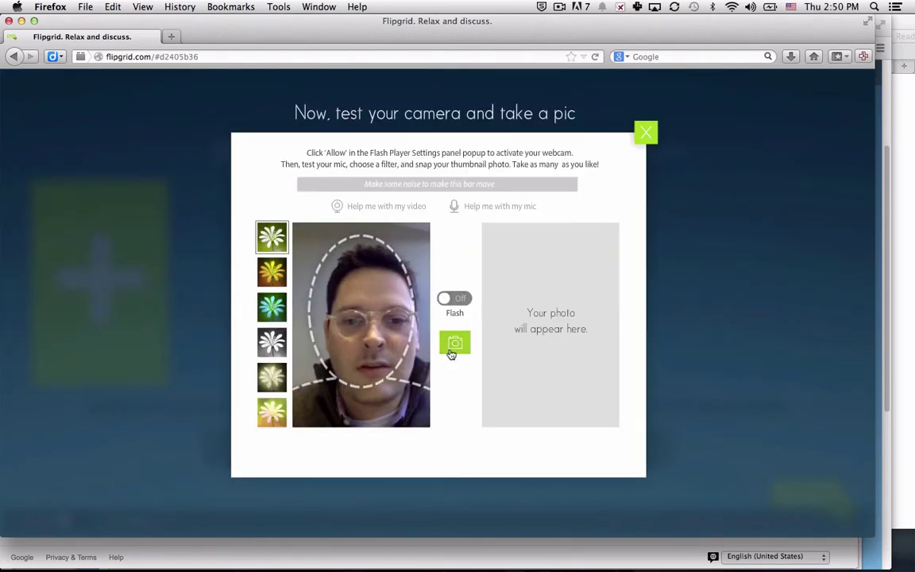
click(455, 347)
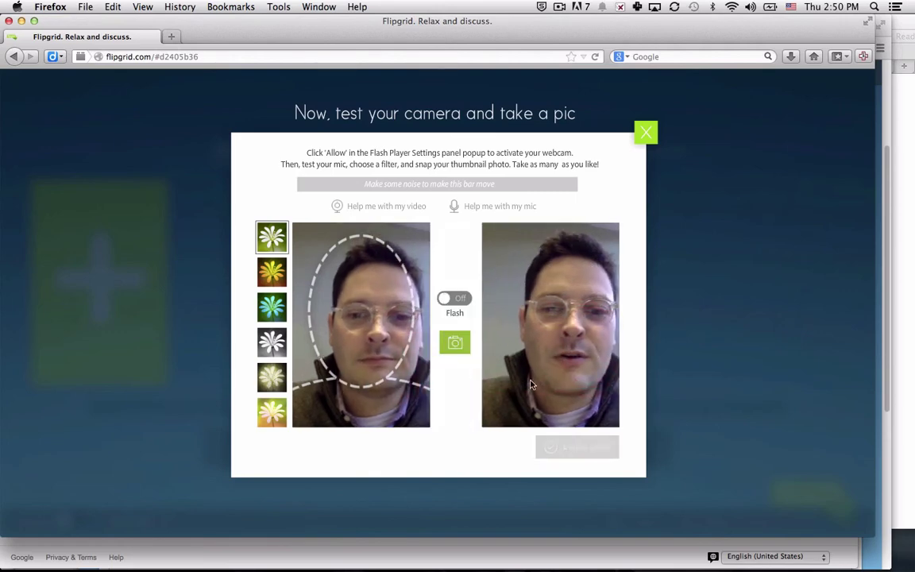
click(592, 443)
click(433, 434)
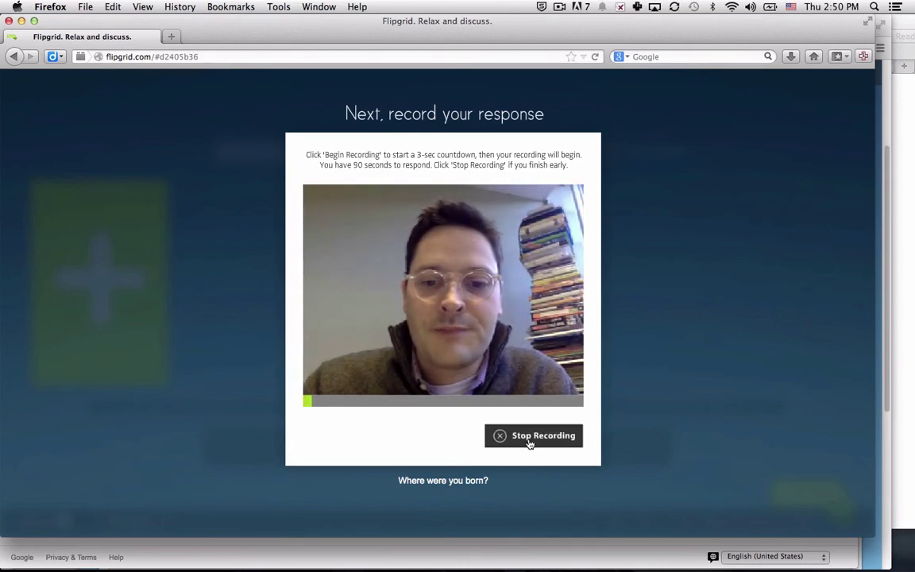
click(529, 439)
click(529, 437)
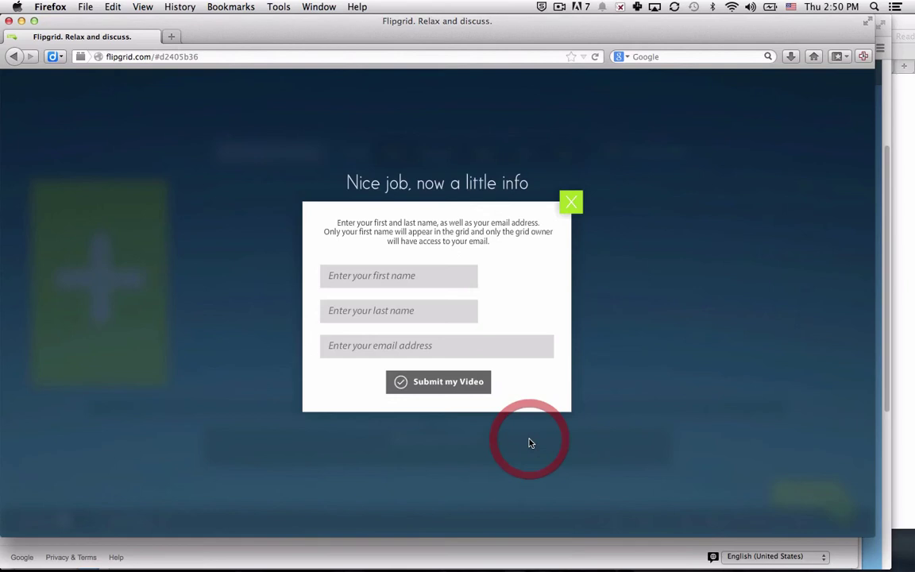
Fill in the student's first and last name and submit the video.
click(378, 270)
key(Tab)
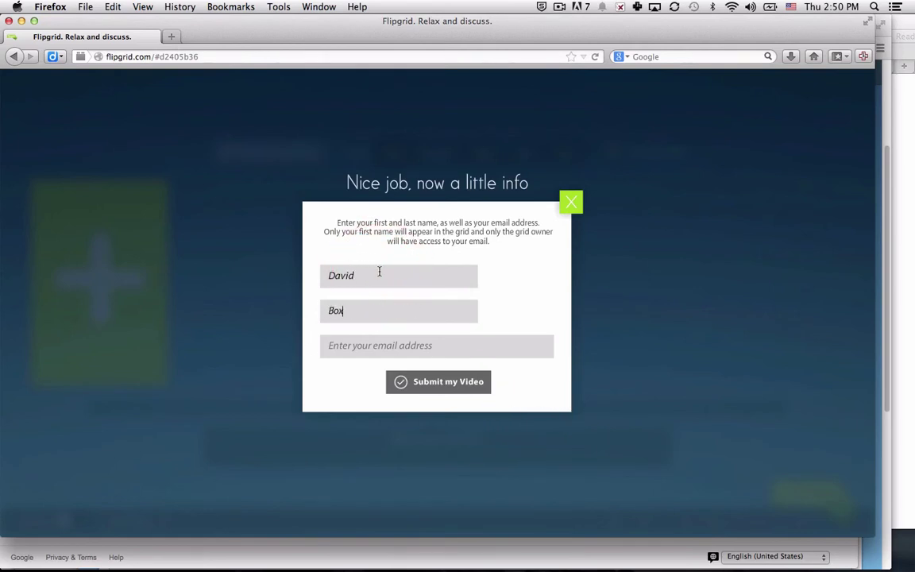
key(Tab)
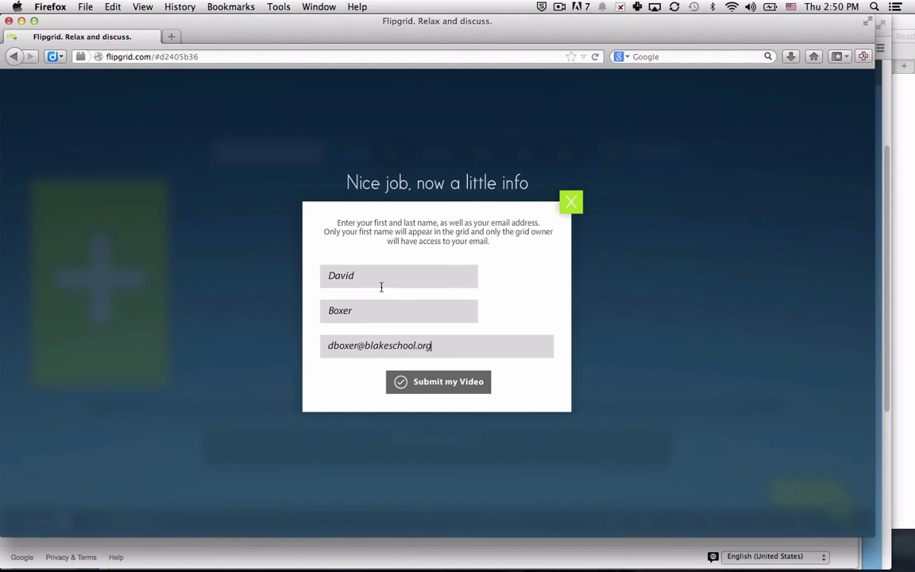
click(414, 381)
Play the new response to 'Where were you born?', give it one like, and close the player.
click(418, 310)
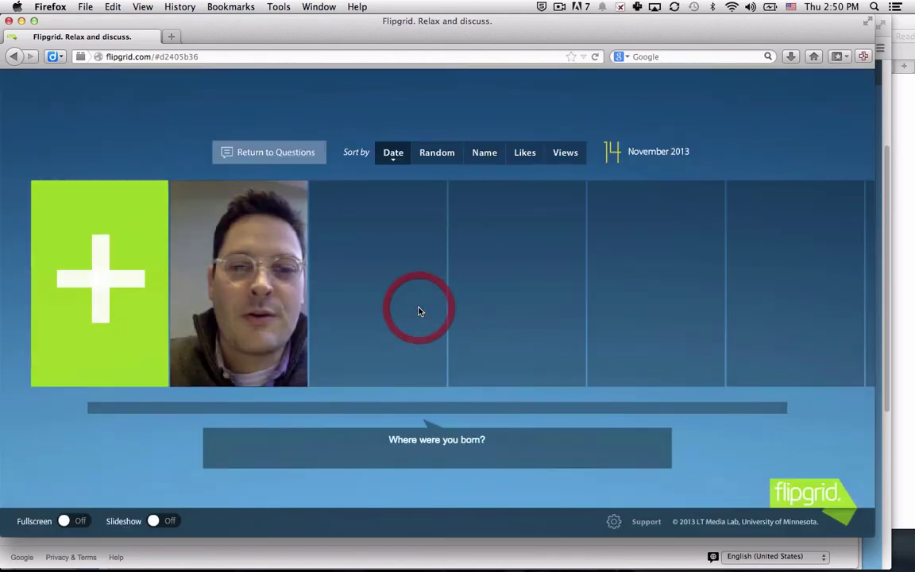
click(274, 280)
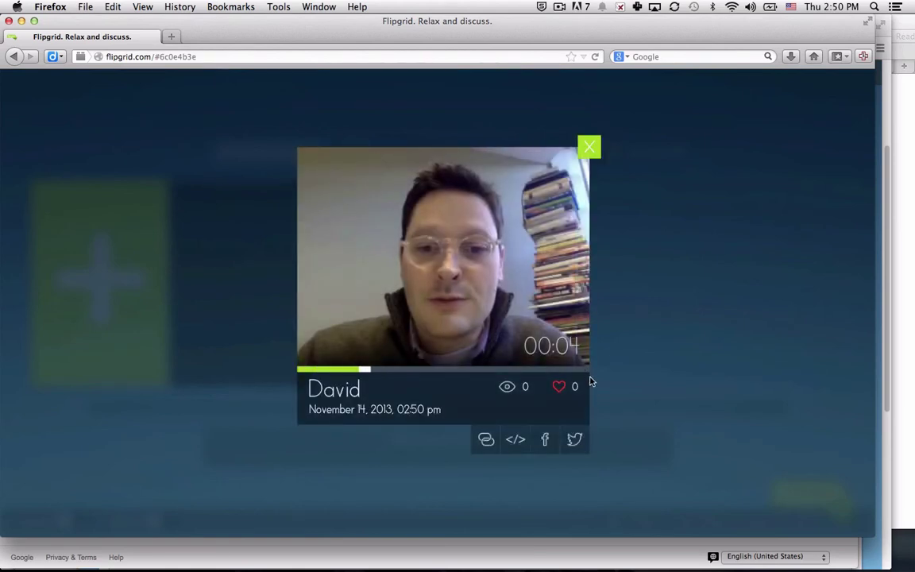
click(565, 387)
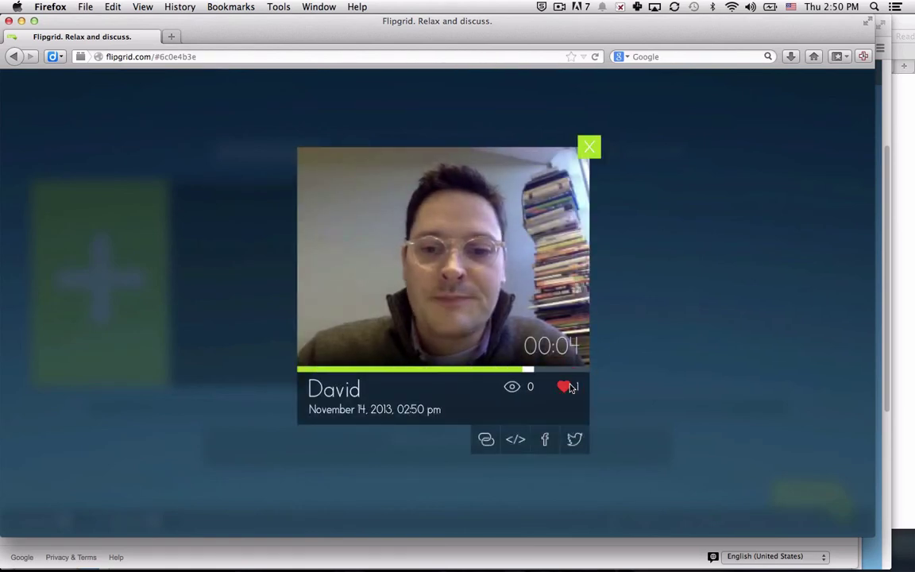
click(587, 143)
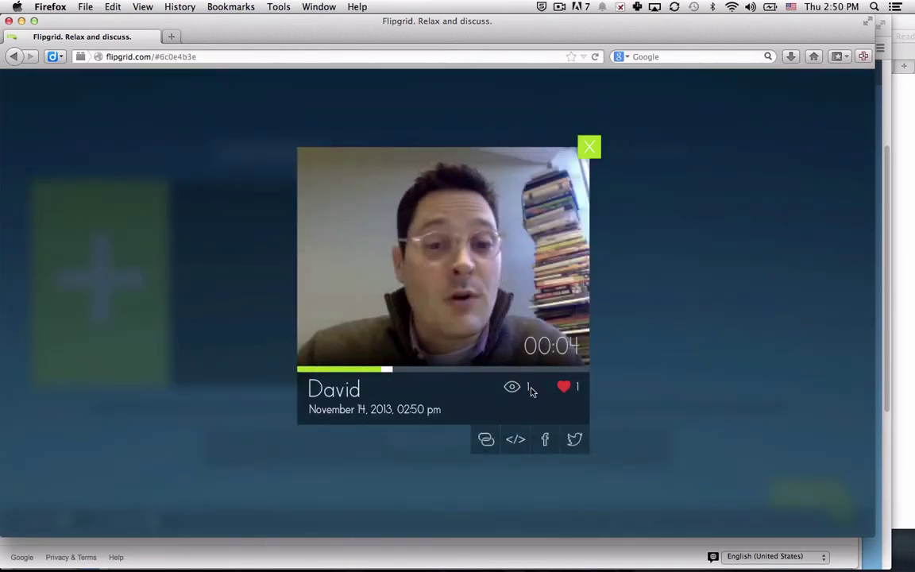
click(589, 147)
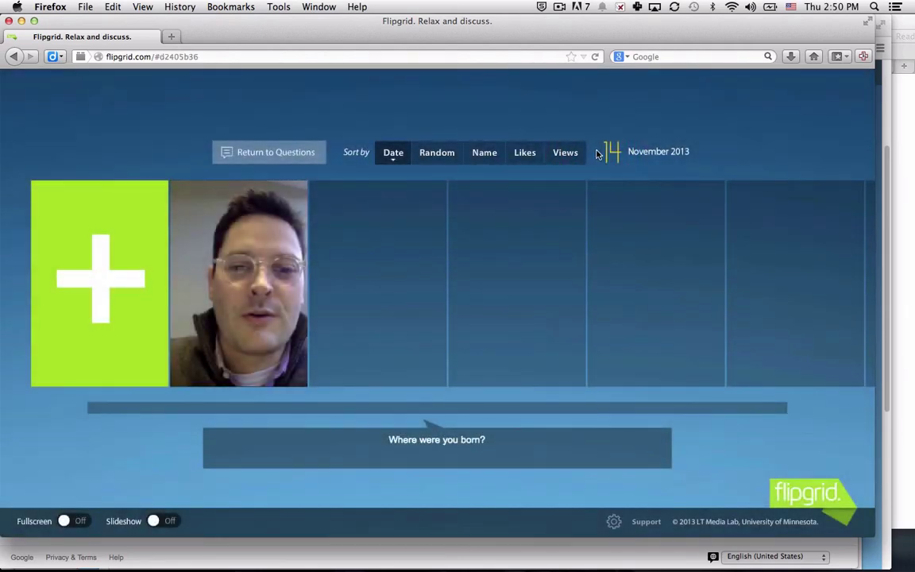
On the Flipgrid admin page, show the 'Where are you from?' grid's questions and totals.
key(super+Tab)
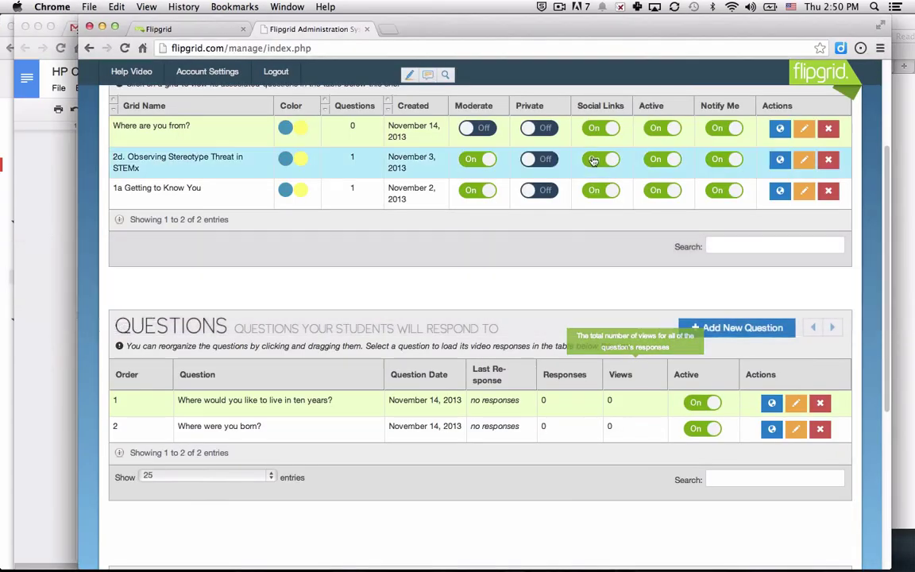
key(super+r)
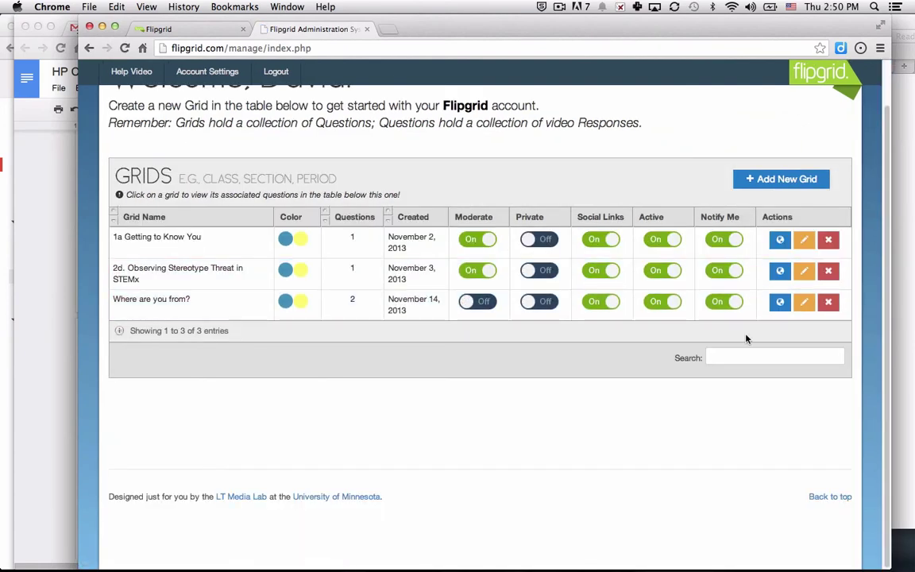
click(325, 300)
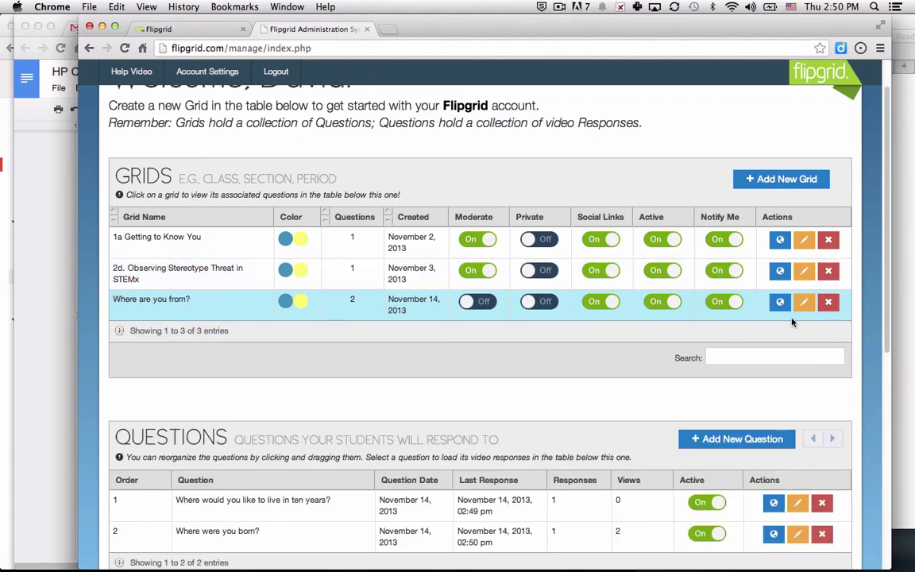
scroll(698, 372, down, 5)
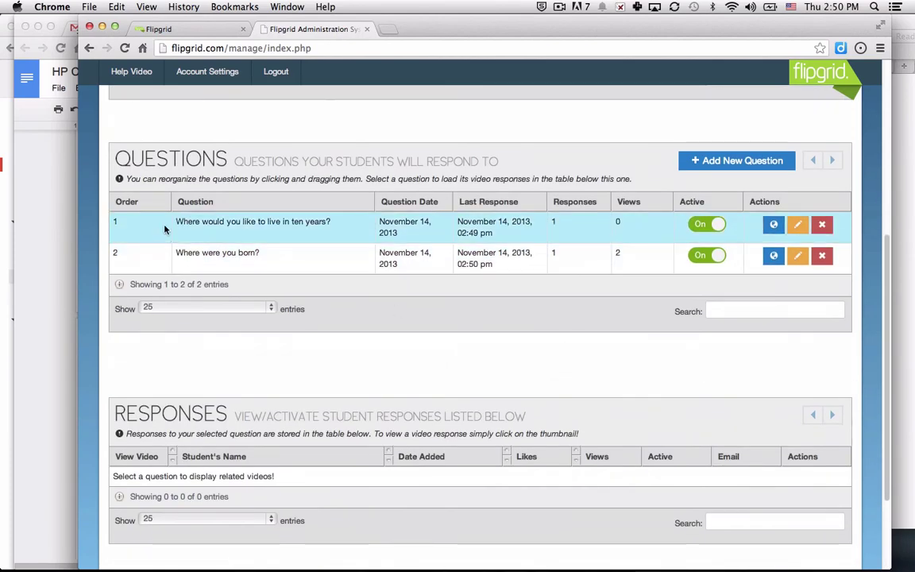
scroll(166, 230, up, 2)
Open the share link for 'Where were you born?' in a new tab.
scroll(205, 394, down, 1)
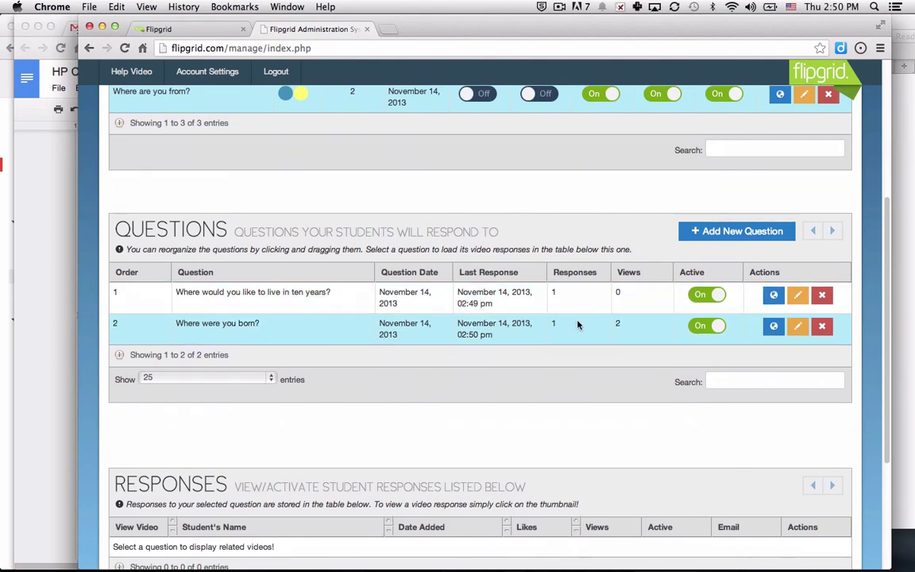
scroll(566, 327, down, 2)
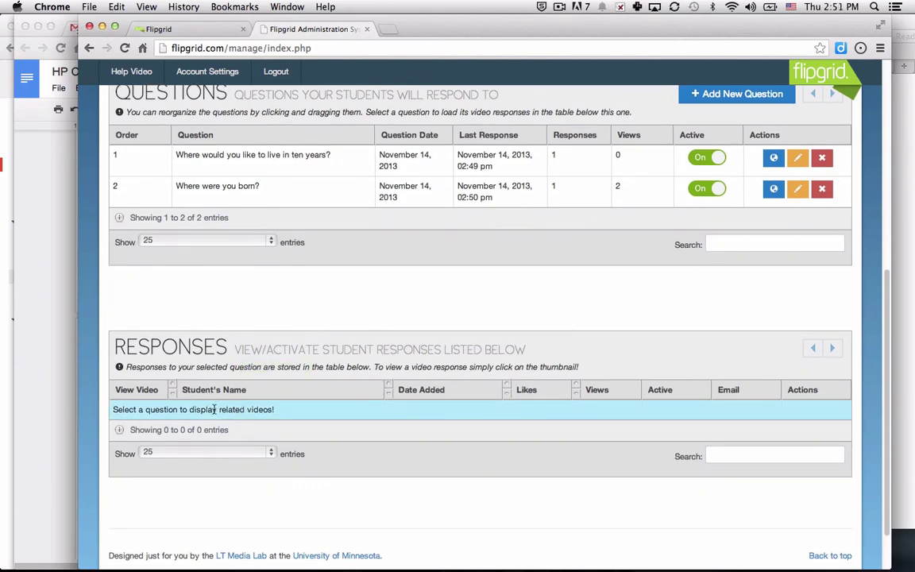
scroll(214, 409, up, 2)
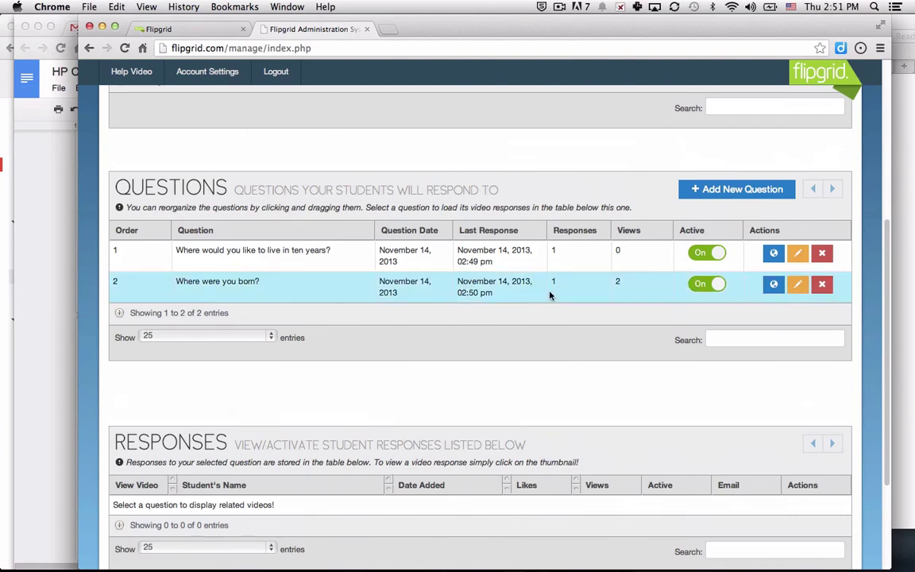
click(771, 285)
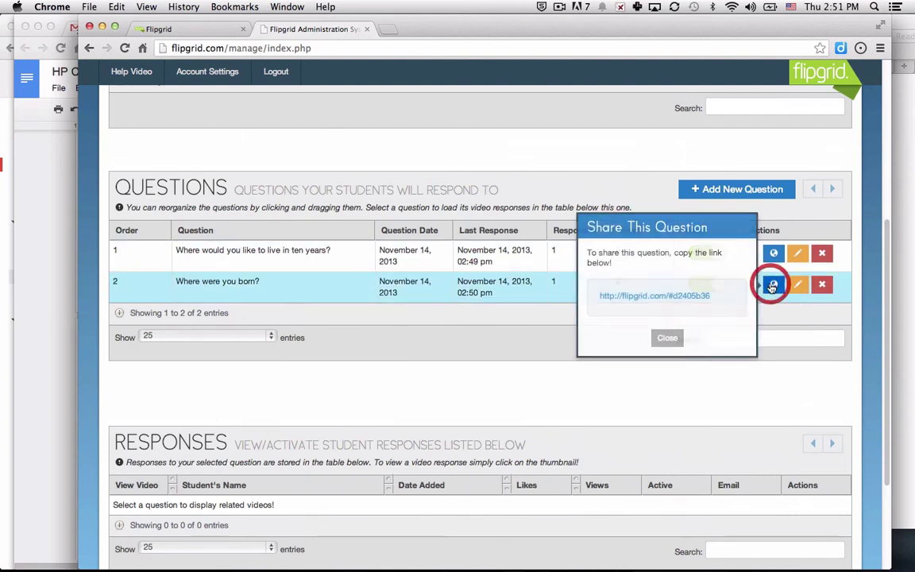
click(688, 296)
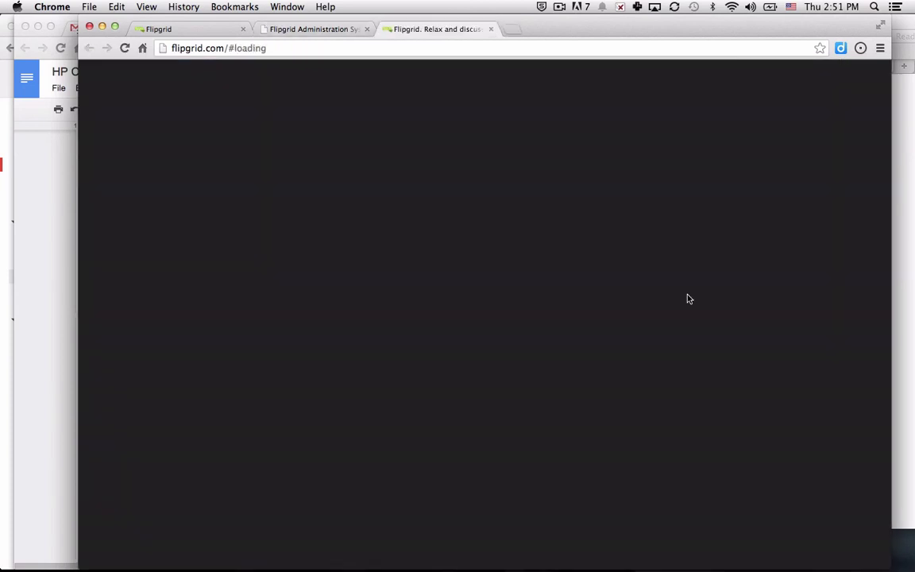